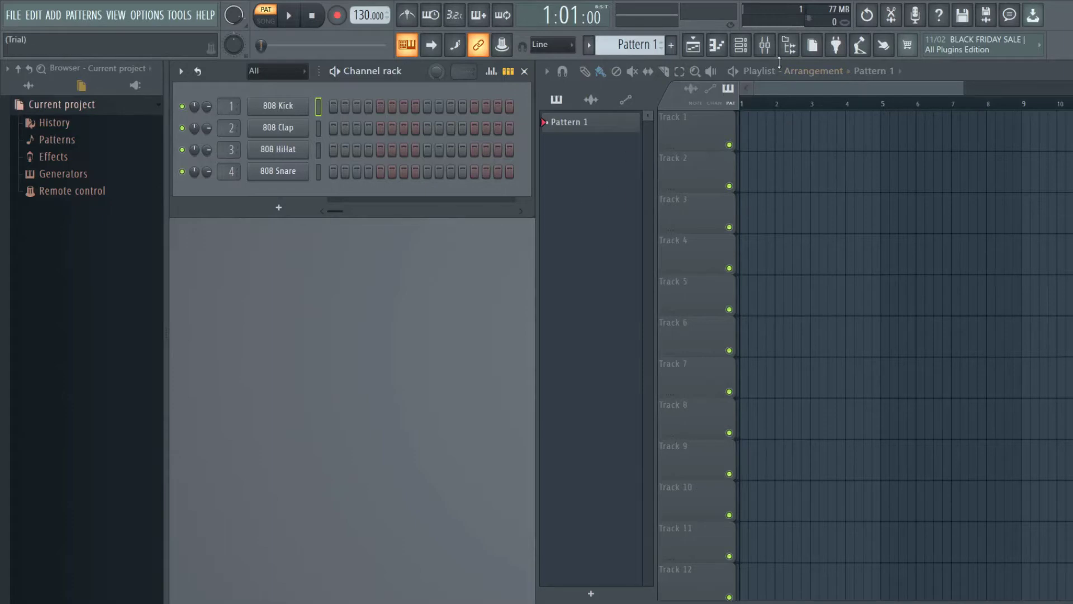
Hide the playlist window and bring it back into view.
click(695, 47)
click(696, 47)
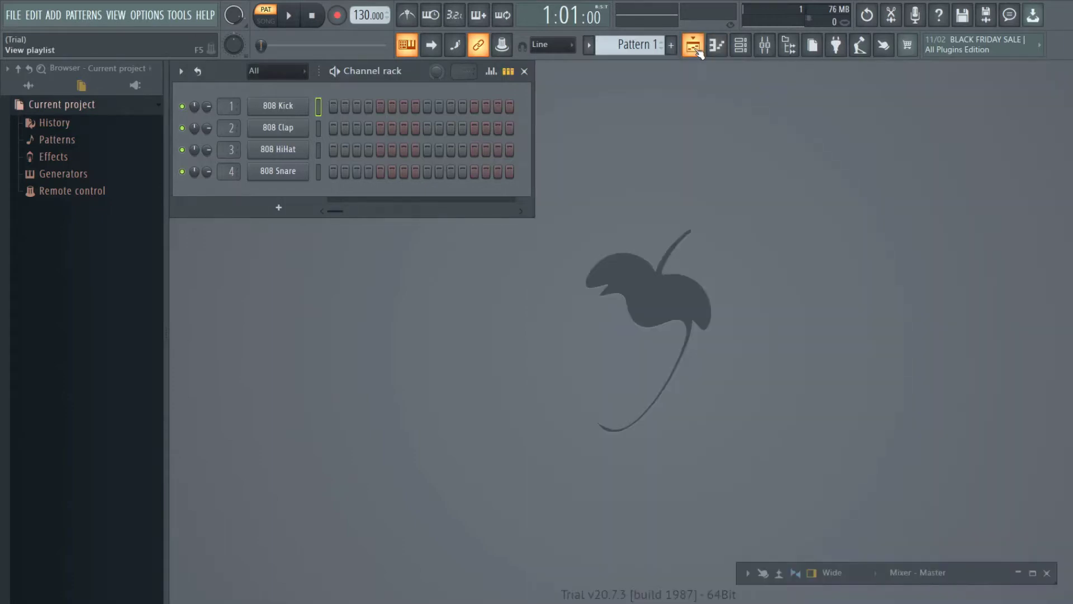
click(696, 48)
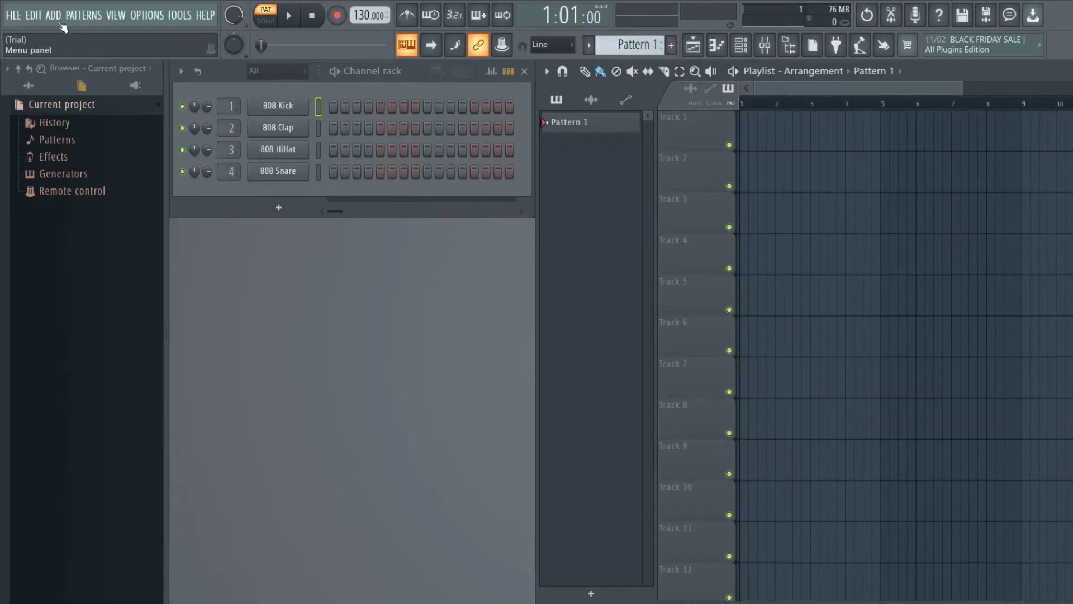
Create a new project from the minimal template Basic 808 with limiter.
click(3, 11)
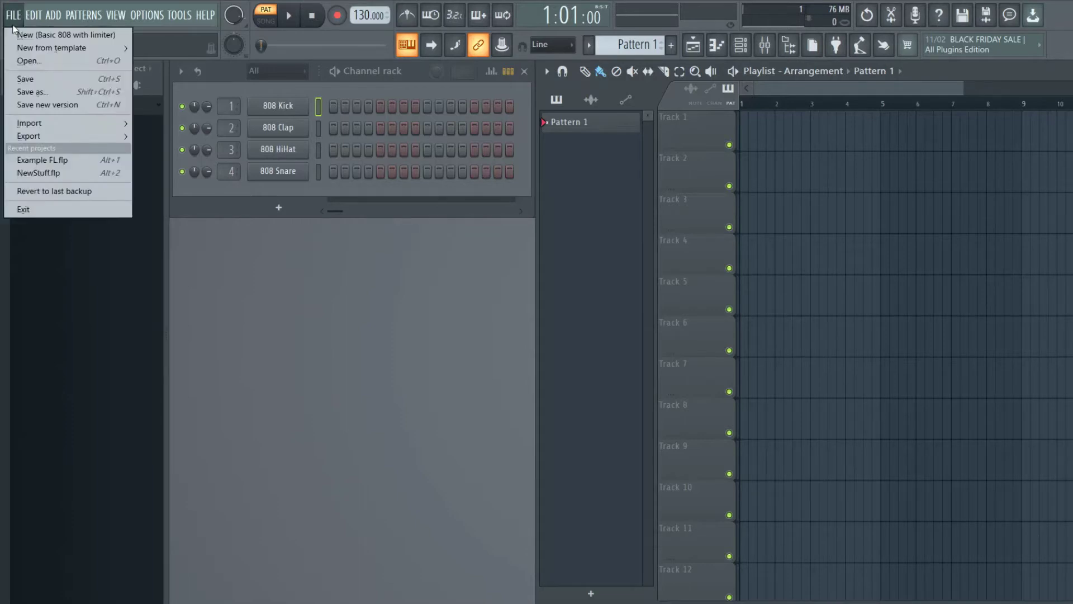
mouse_move(22, 52)
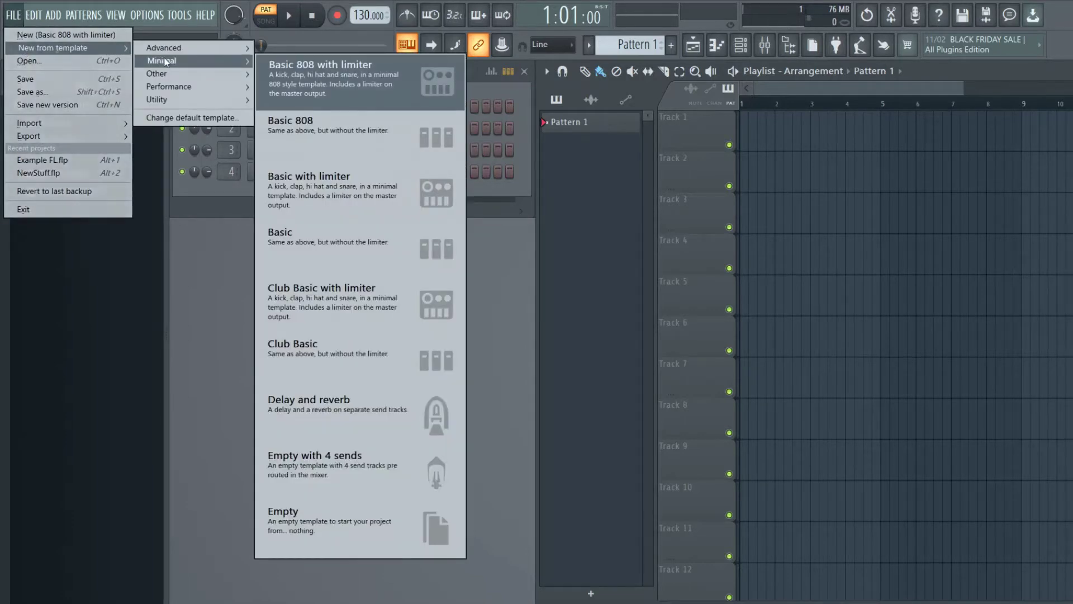
click(309, 81)
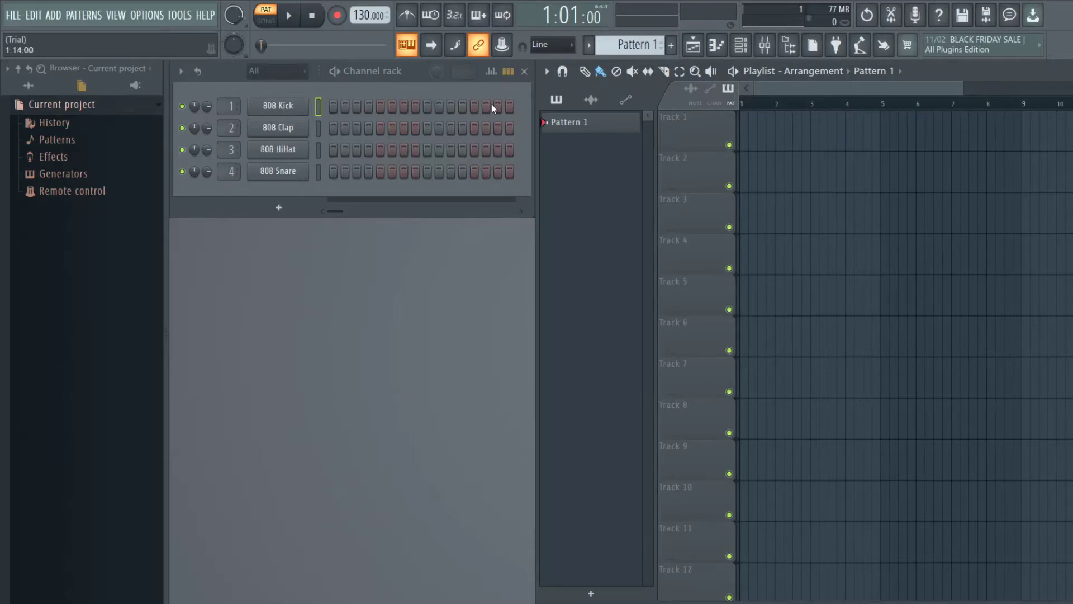
Add 808 Kick hits on steps 1, 8 and 14, and fill the 808 Clap channel each 8 steps.
click(332, 107)
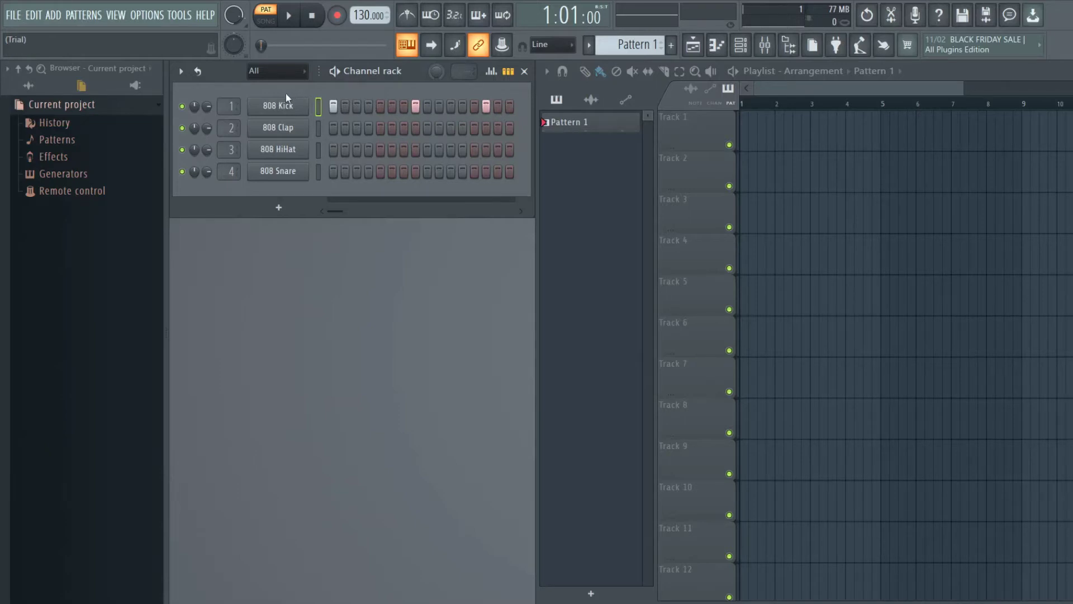
right_click(285, 133)
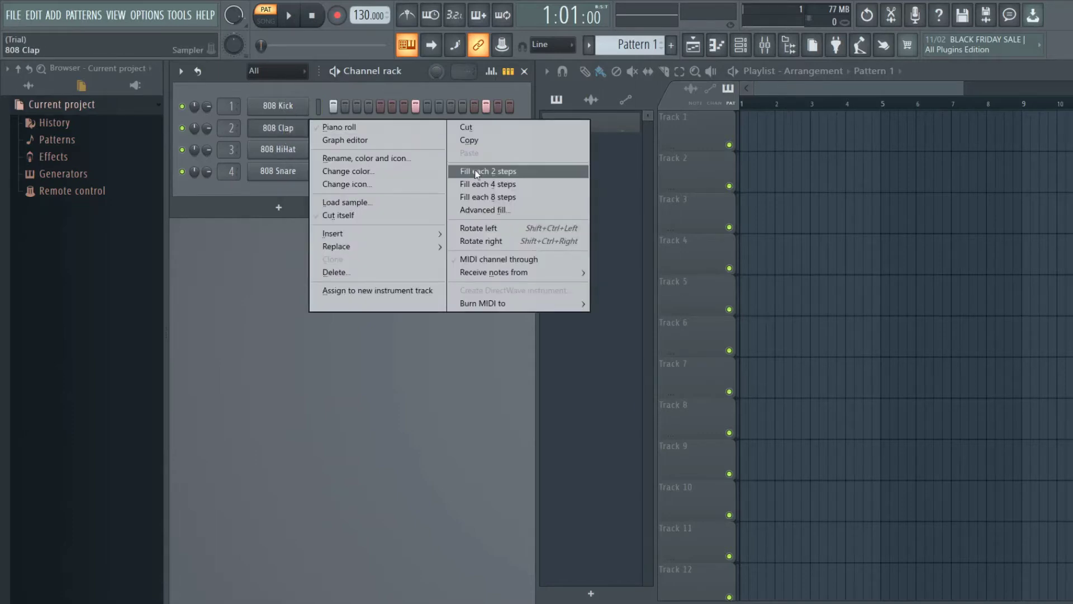
click(503, 196)
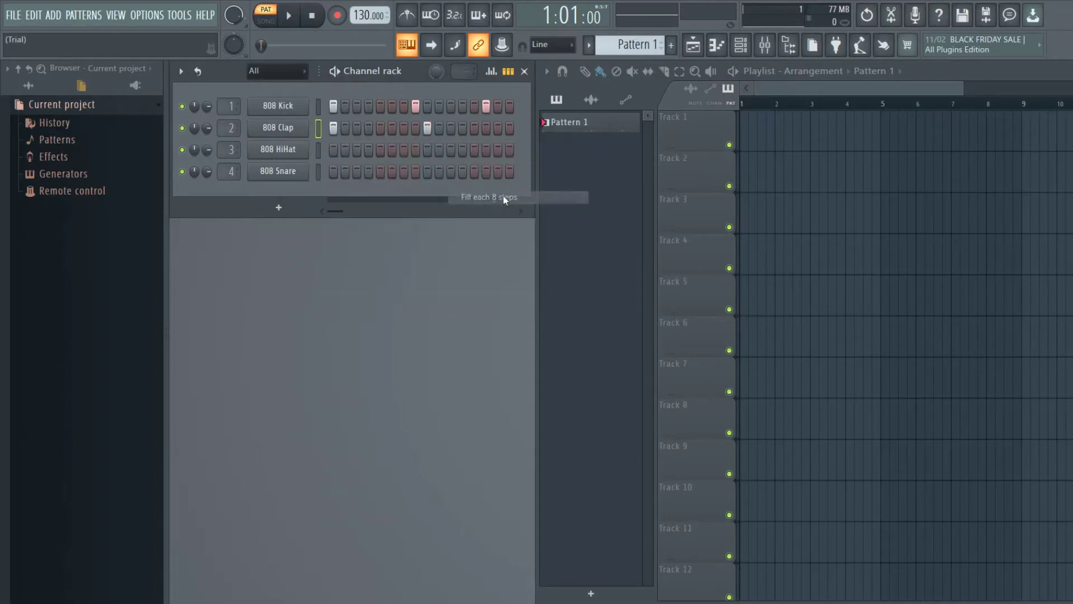
Fill the 808 HiHat channel each 2 steps and add 808 Snare hits on steps 3 to 5 and 11 to 13.
right_click(295, 152)
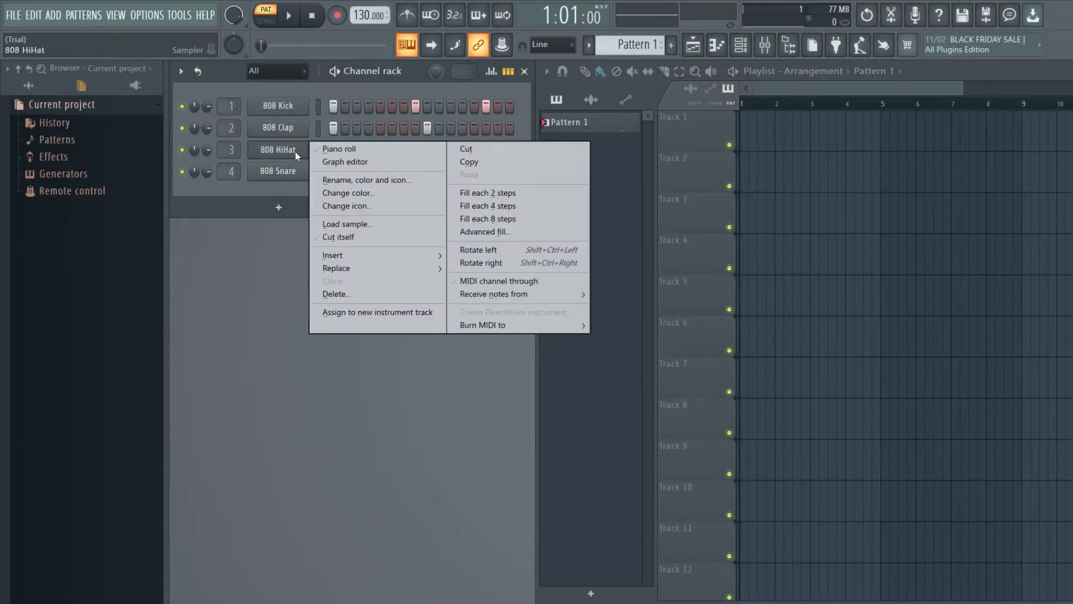
click(488, 193)
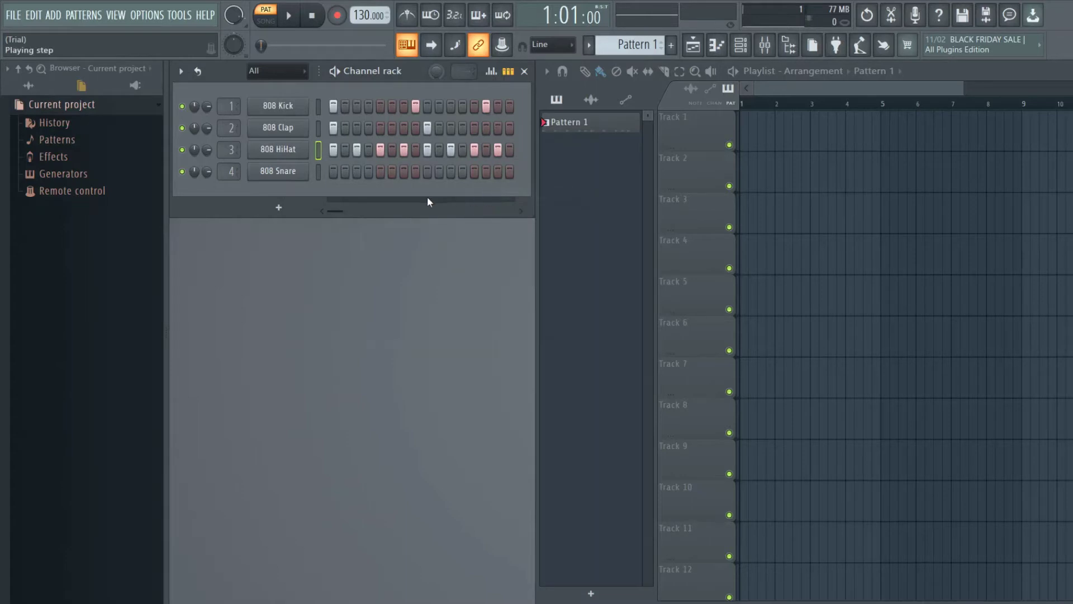
click(355, 172)
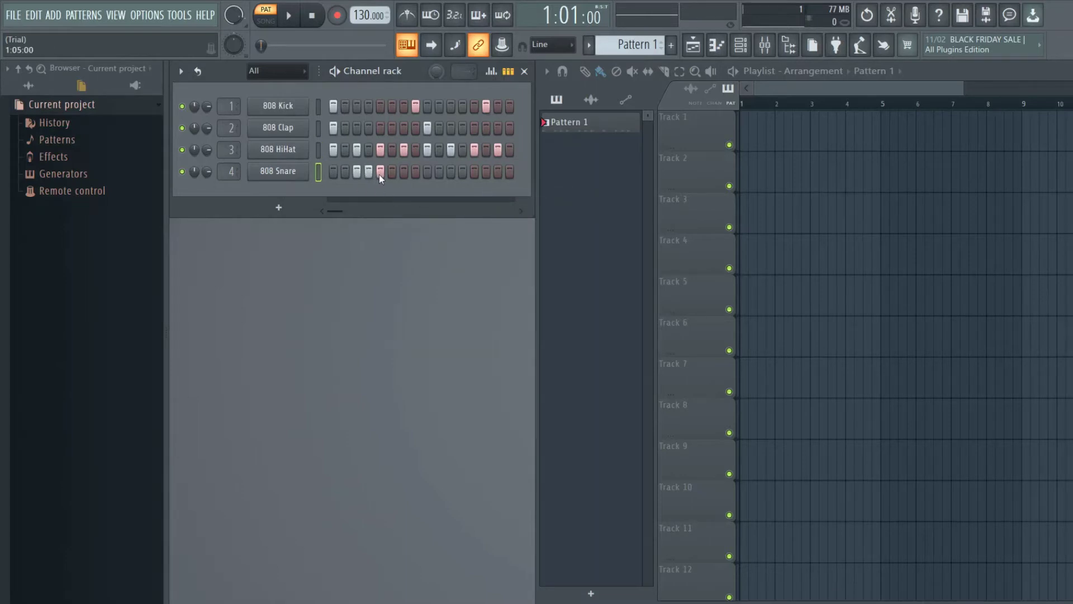
drag(451, 172, 463, 172)
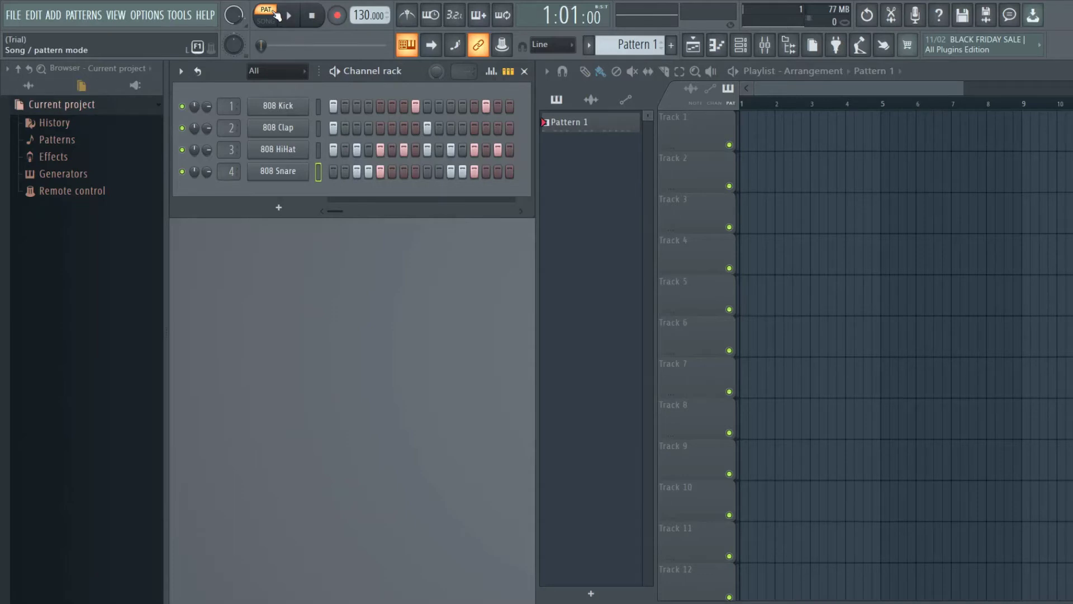
Play back the drum pattern and add 808 Clap hits on steps 4, 5, 11 and 12.
click(289, 21)
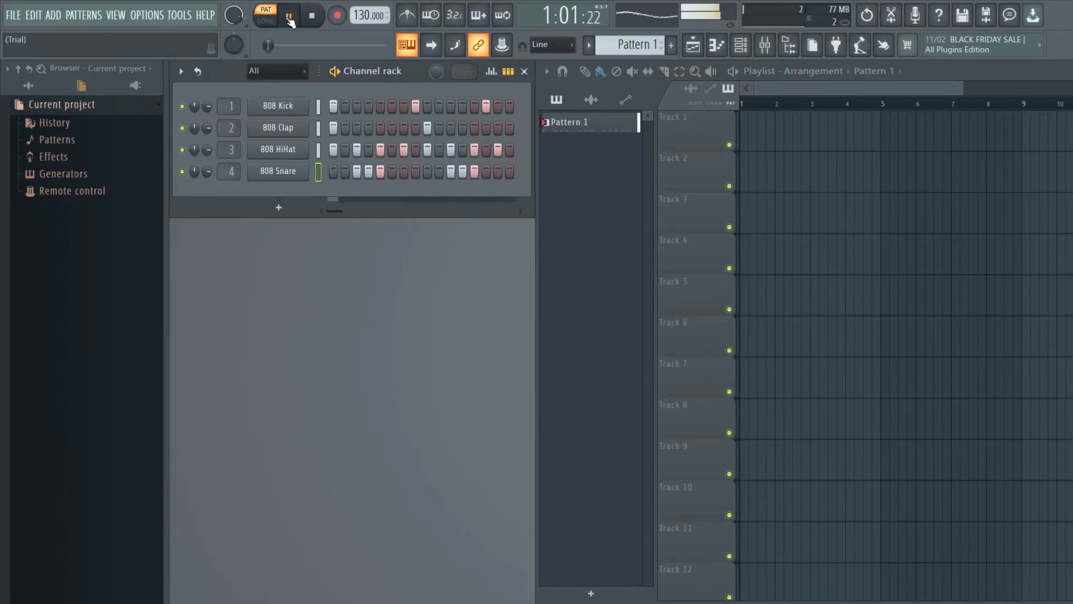
click(290, 19)
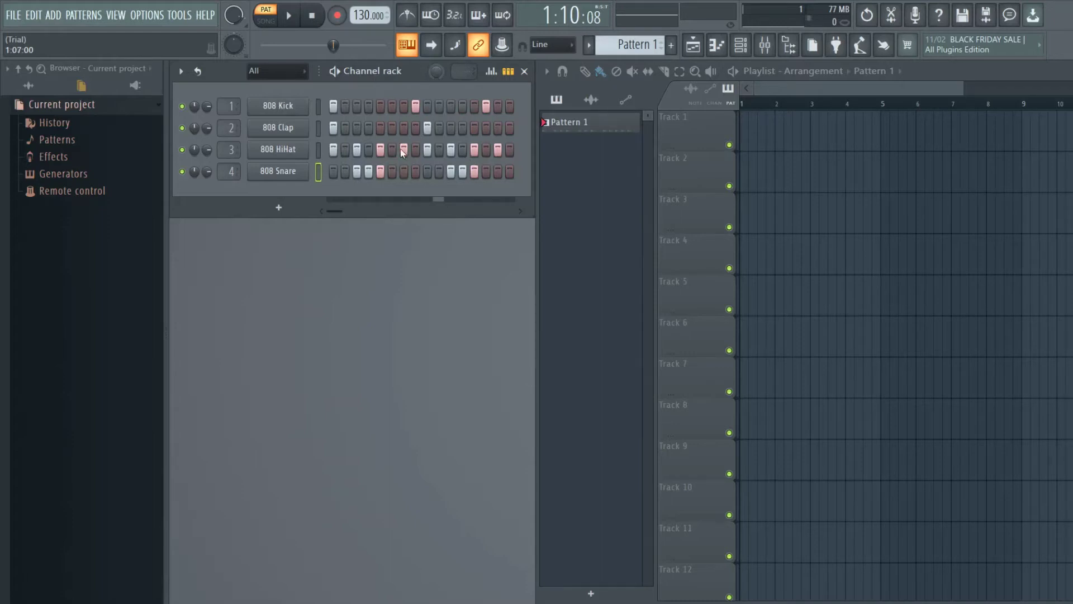
key(space)
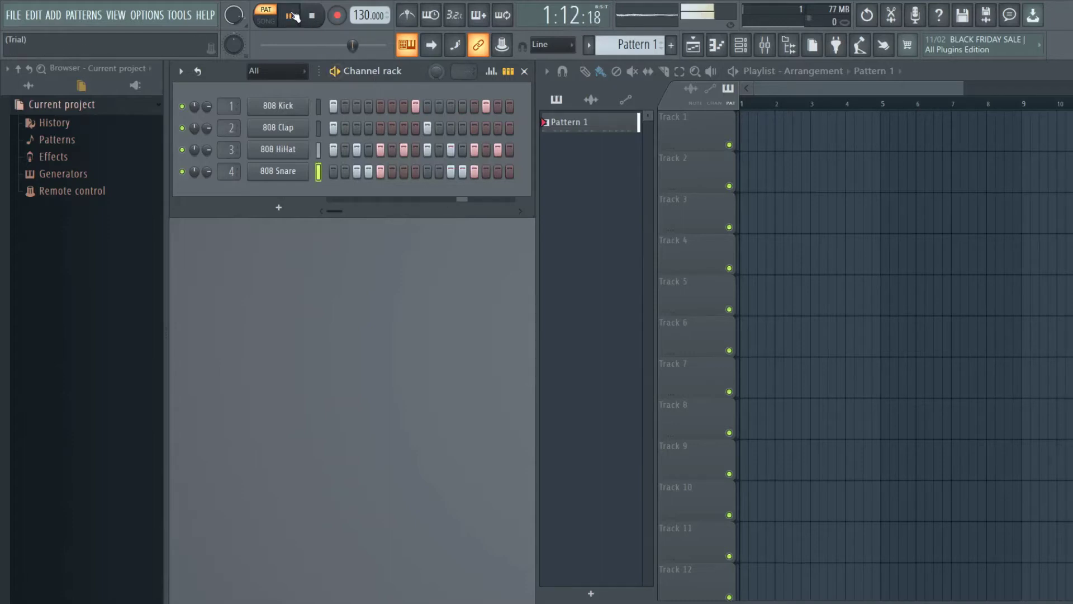
click(369, 127)
click(380, 128)
click(451, 128)
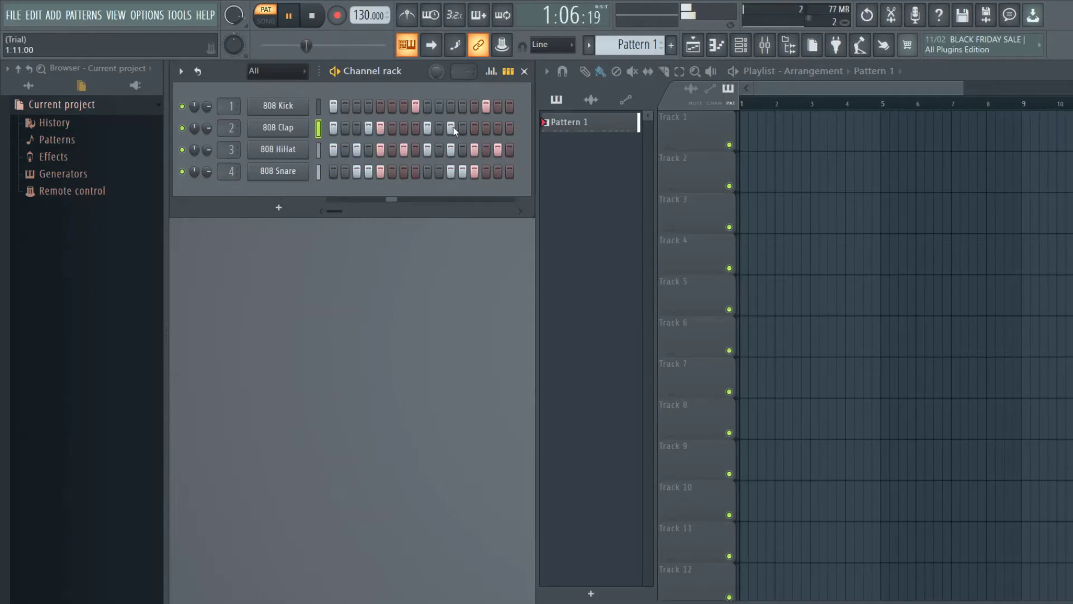
click(462, 127)
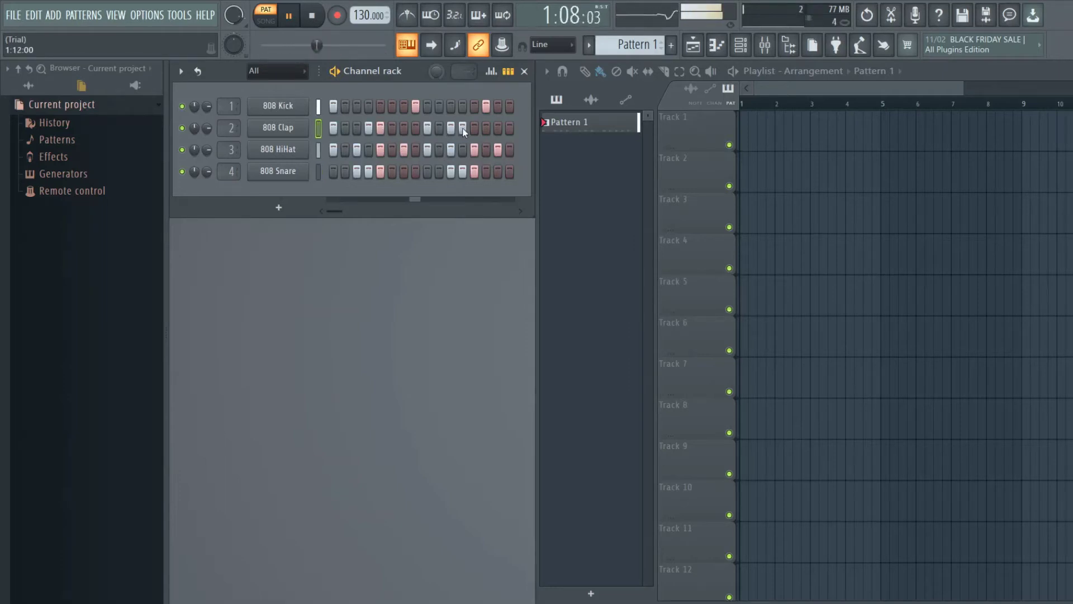
click(294, 22)
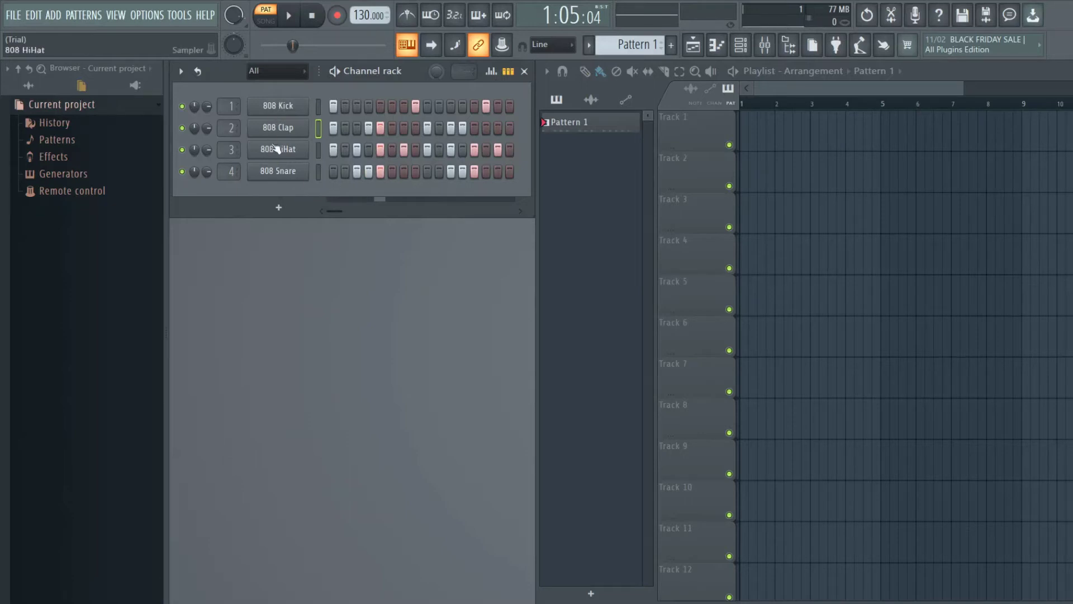
Add an FL Keys instrument channel and place its plugin window below the channel rack.
click(291, 214)
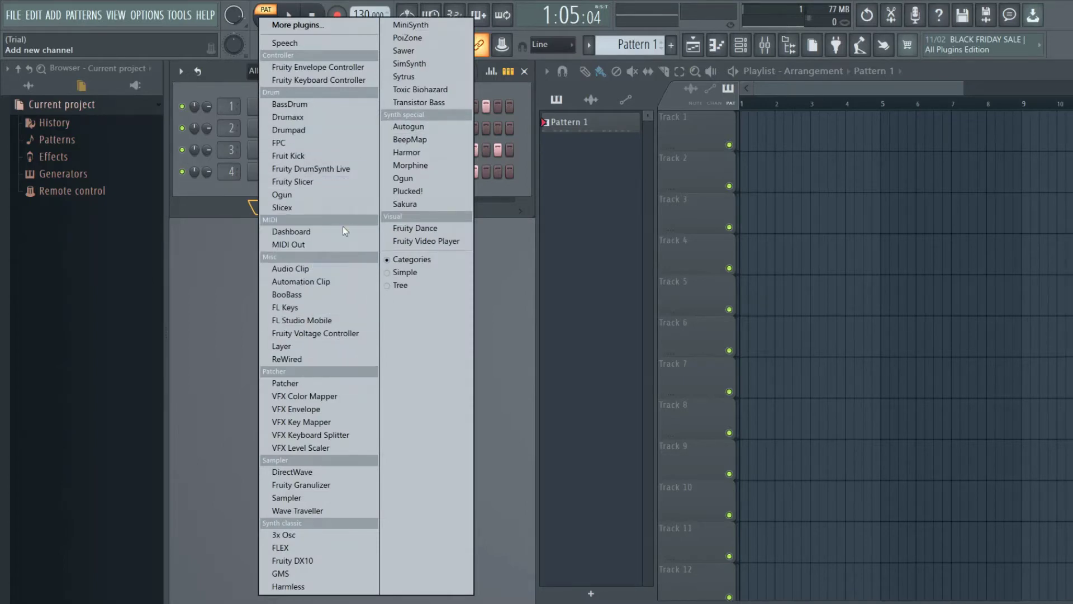
click(344, 321)
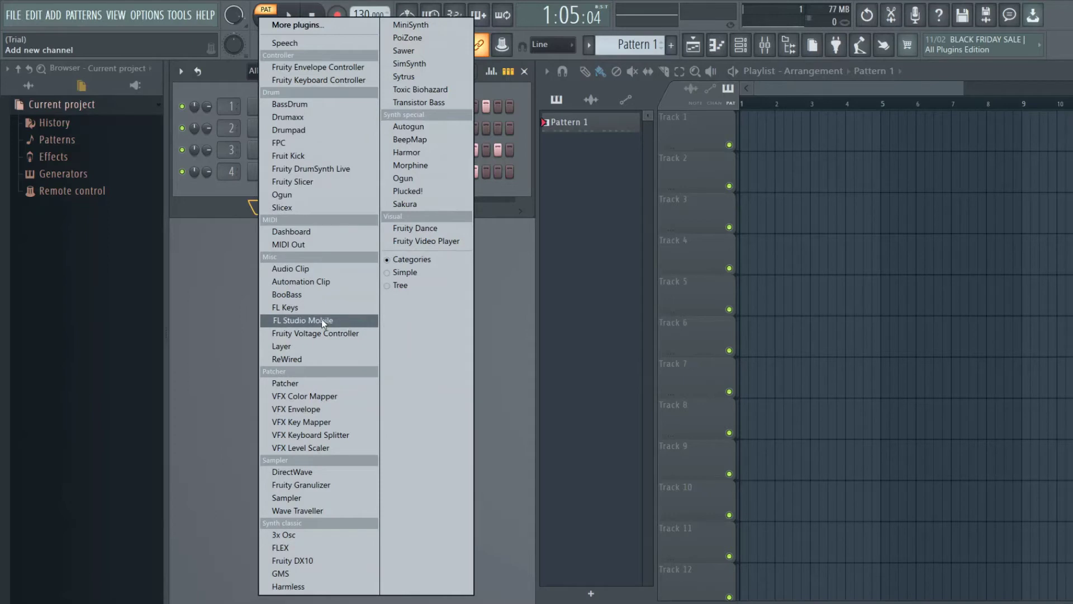
click(296, 307)
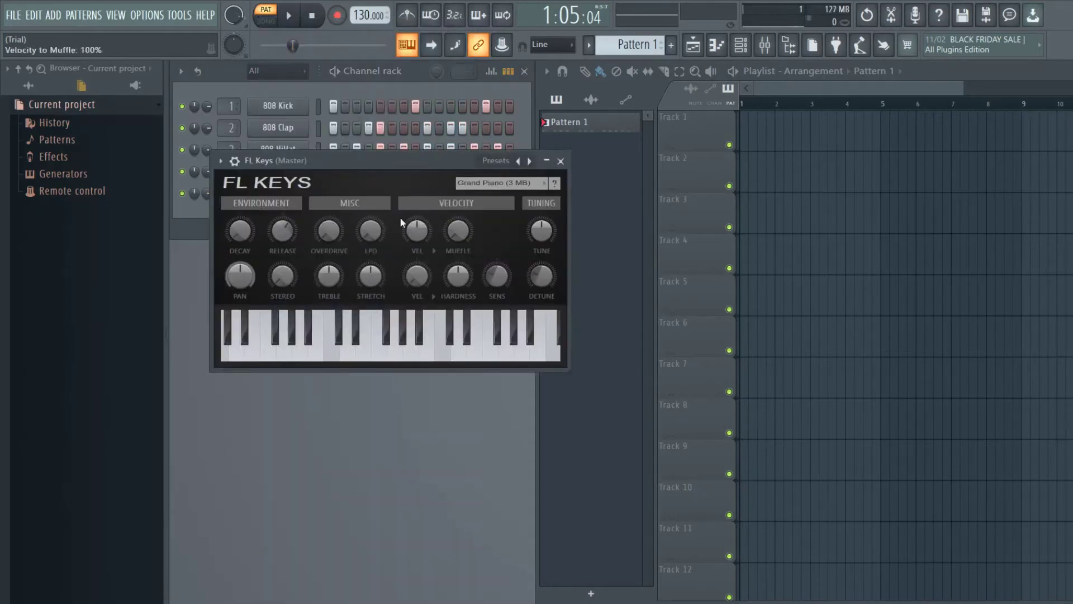
drag(381, 155, 346, 257)
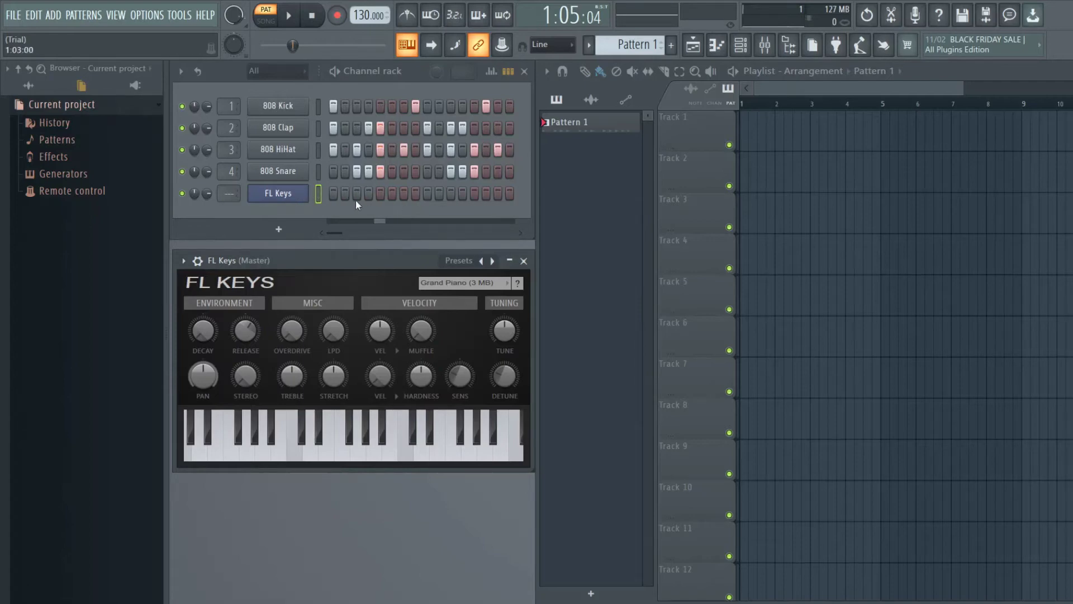
Add FL Keys notes on steps 5 to 8 and play back the pattern.
click(404, 193)
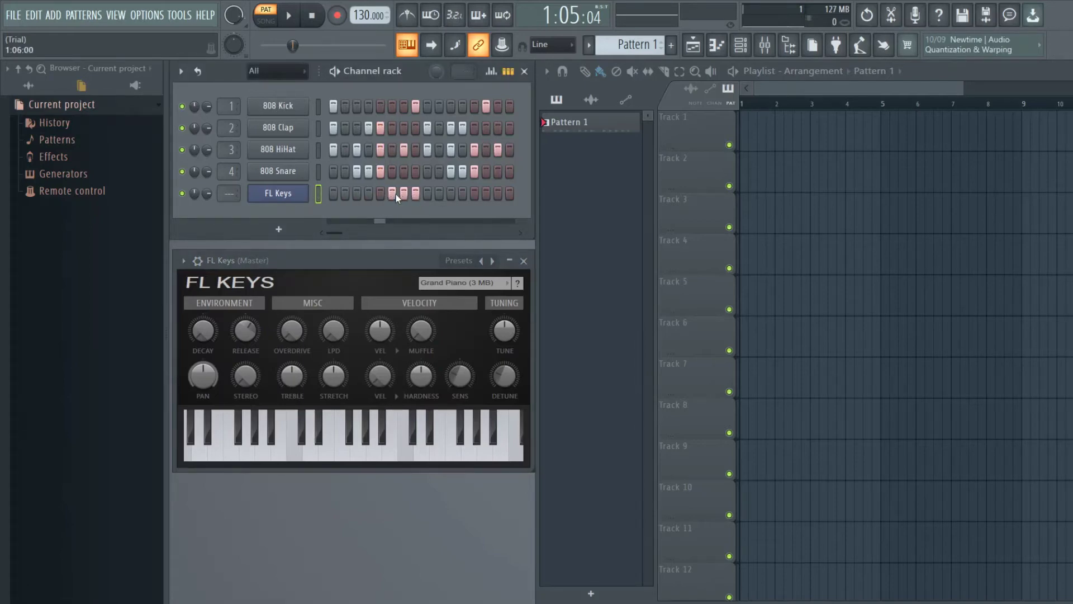
click(292, 15)
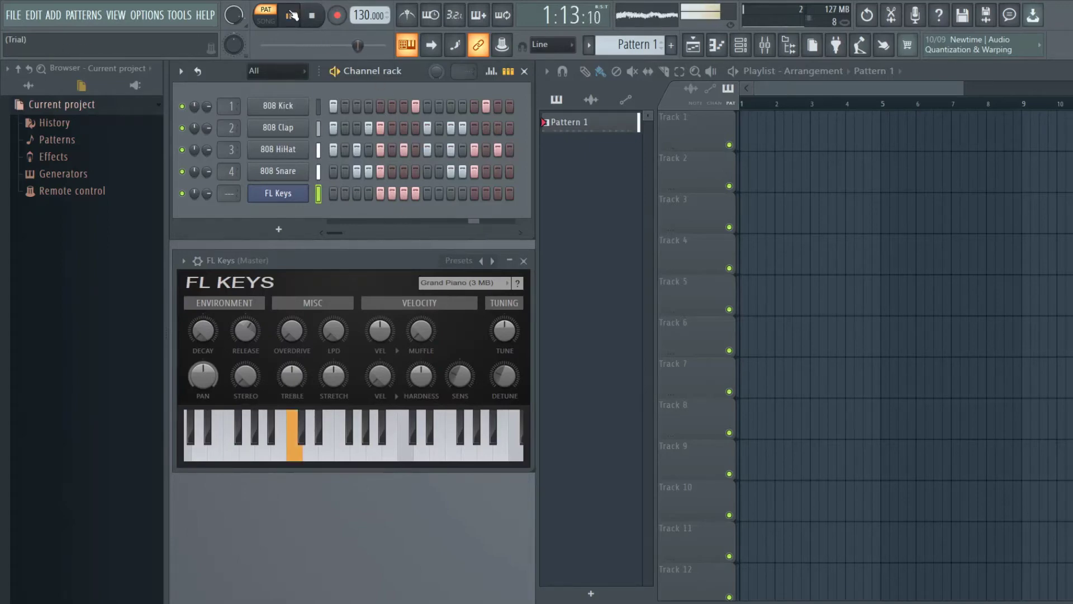
click(292, 15)
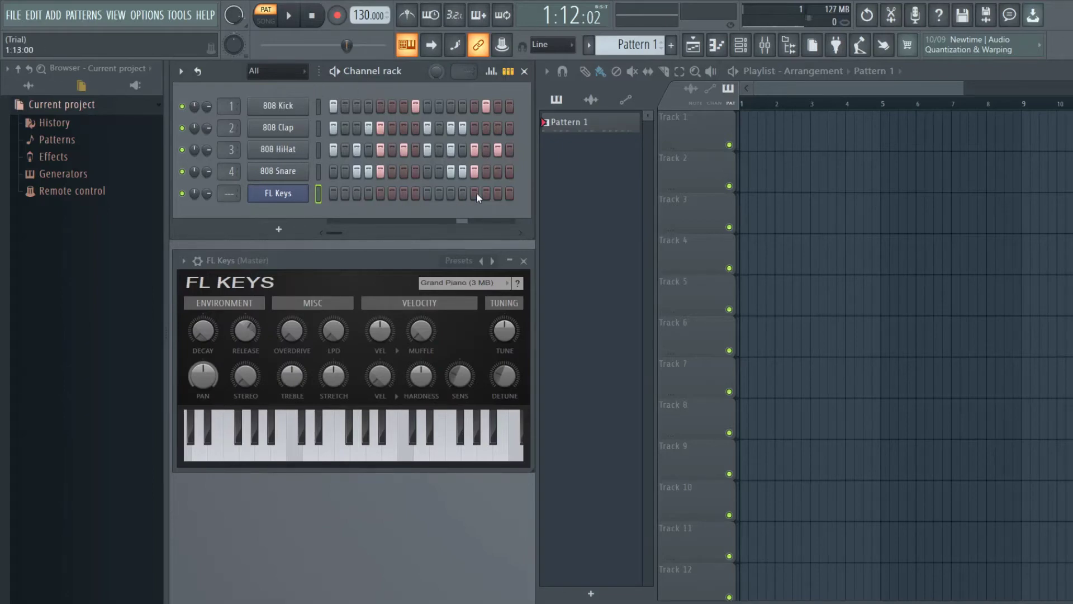
Open the piano roll for FL Keys and place notes G6 at step 3, E6 at step 6 and G6 at step 11.
click(717, 49)
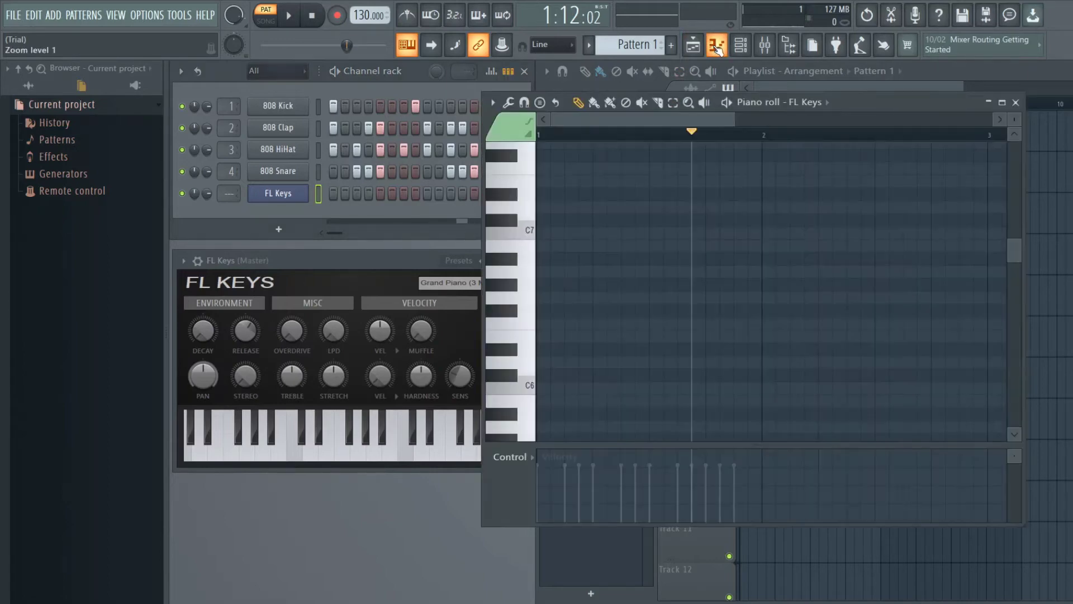
scroll(600, 387, down, 6)
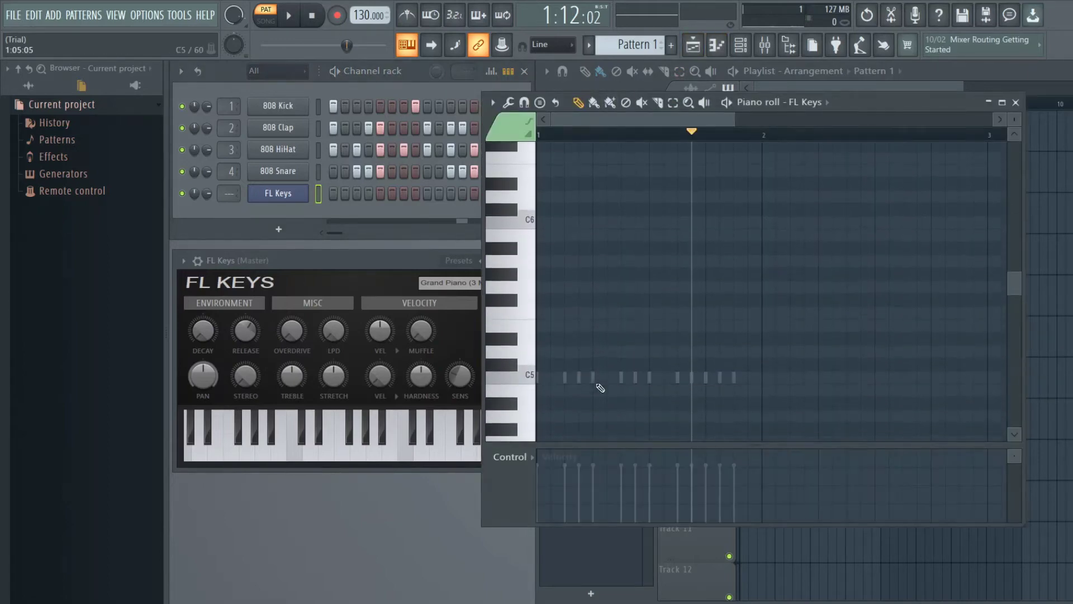
scroll(600, 388, up, 4)
scroll(600, 387, up, 3)
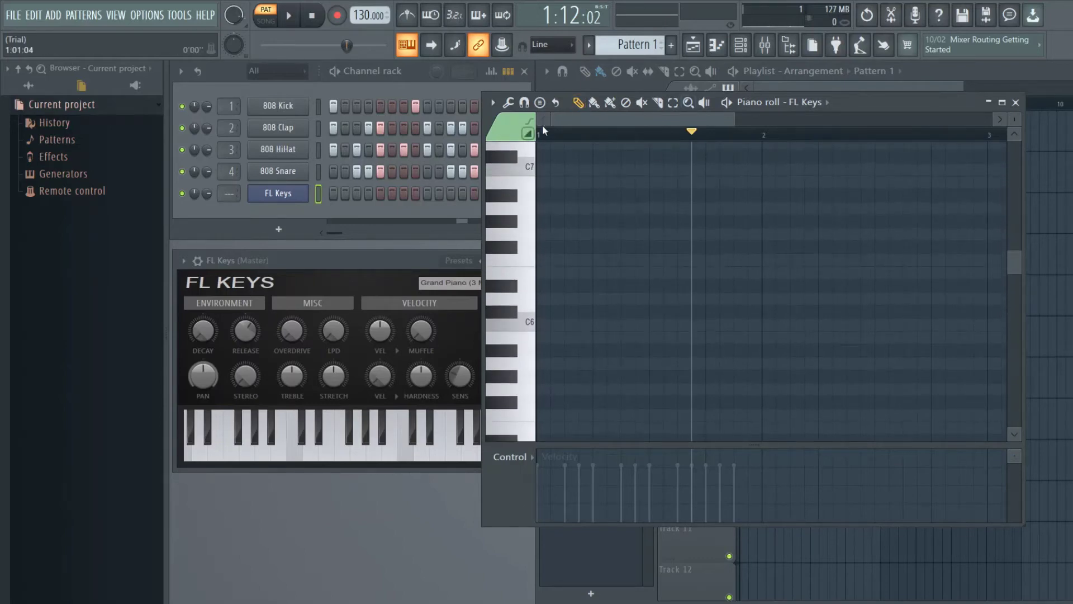
click(566, 234)
click(608, 272)
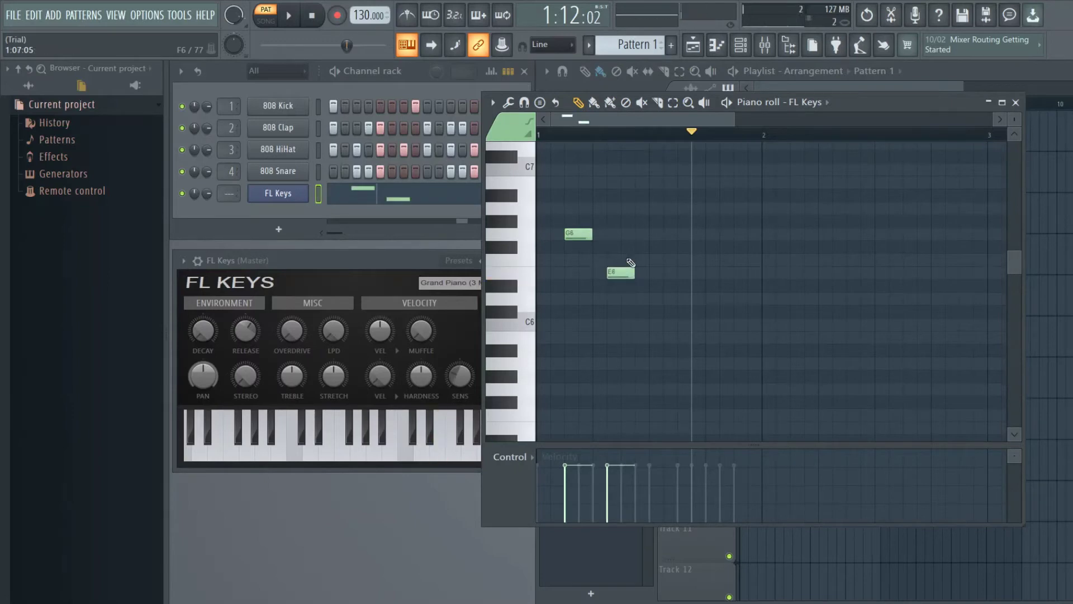
click(679, 235)
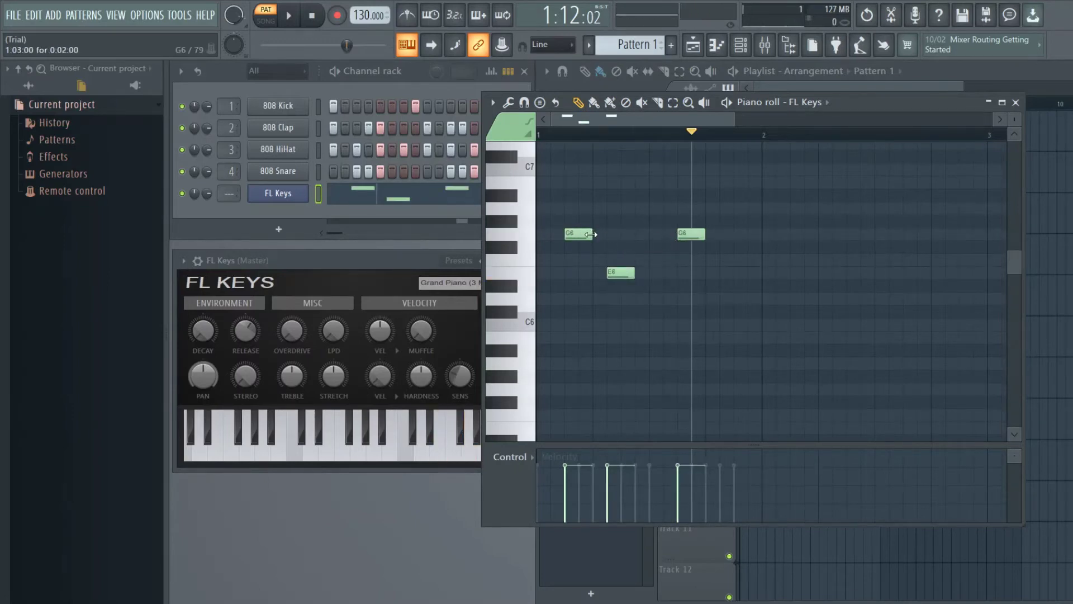
Lengthen the first G6 note to the start of the E6 note and move the last note to F#6 at step 10.
mouse_move(590, 235)
mouse_down()
mouse_move(650, 235)
mouse_move(594, 234)
mouse_move(607, 234)
mouse_up()
mouse_move(691, 241)
mouse_down()
mouse_move(691, 285)
mouse_move(690, 255)
mouse_move(677, 244)
mouse_up()
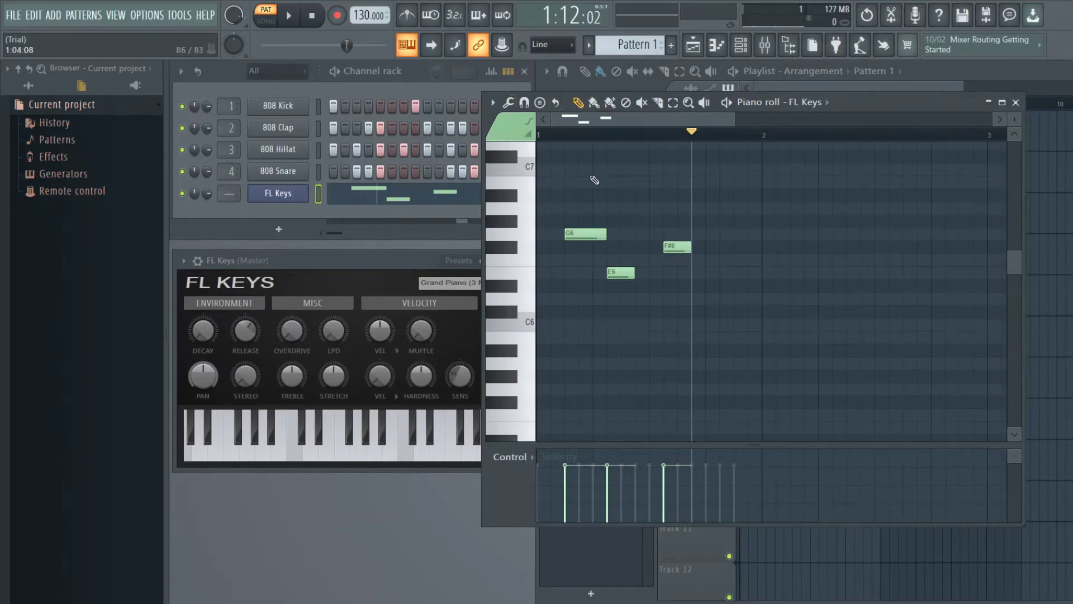
Play back the pattern with the piano roll clear of the channel rack, and add an E6 note at step 14.
drag(852, 95, 942, 98)
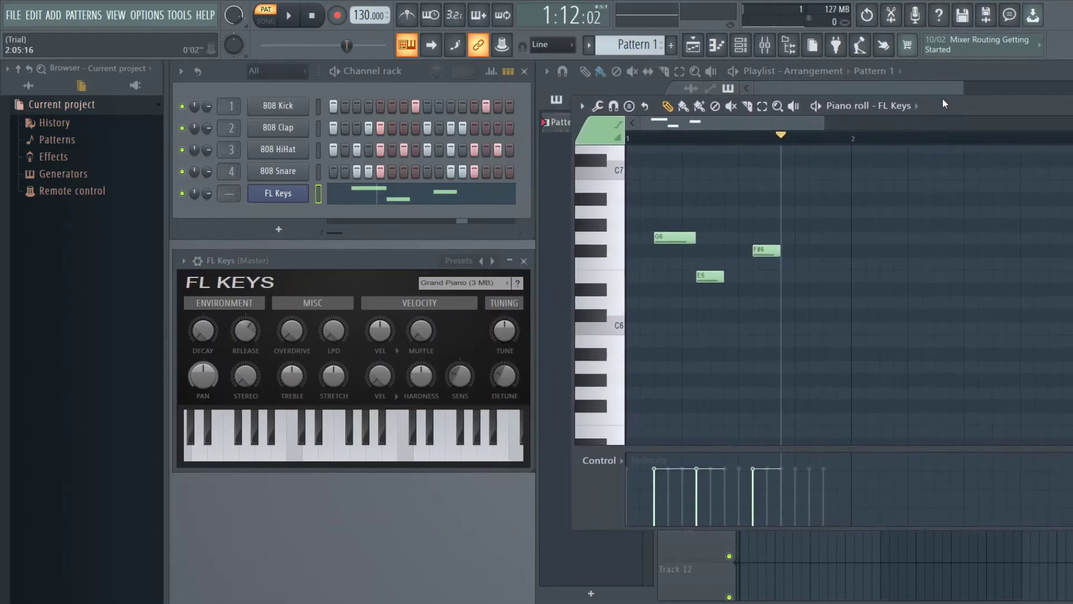
click(289, 16)
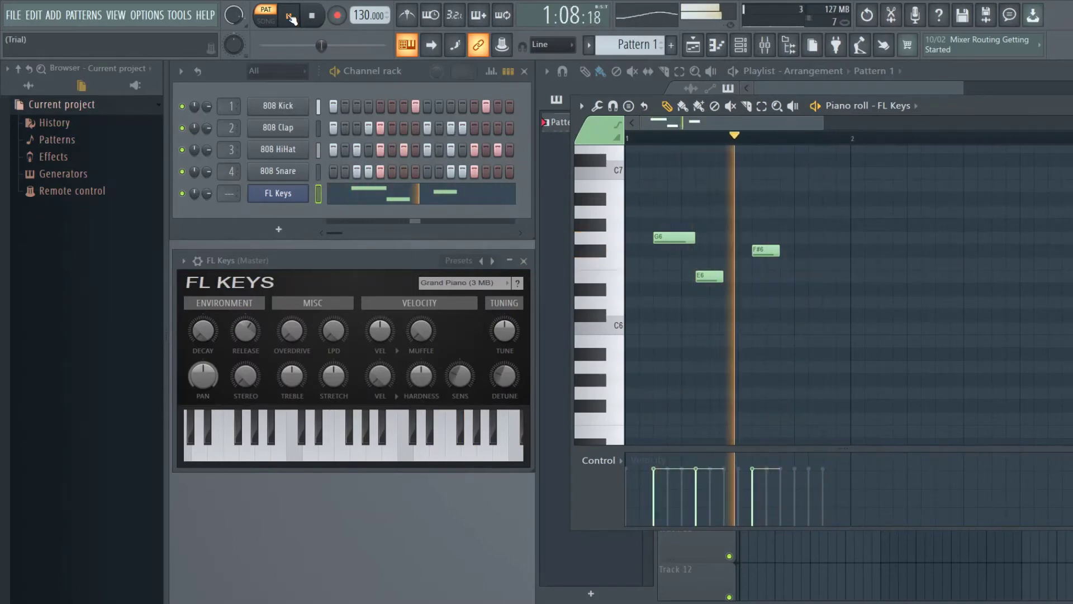
click(289, 16)
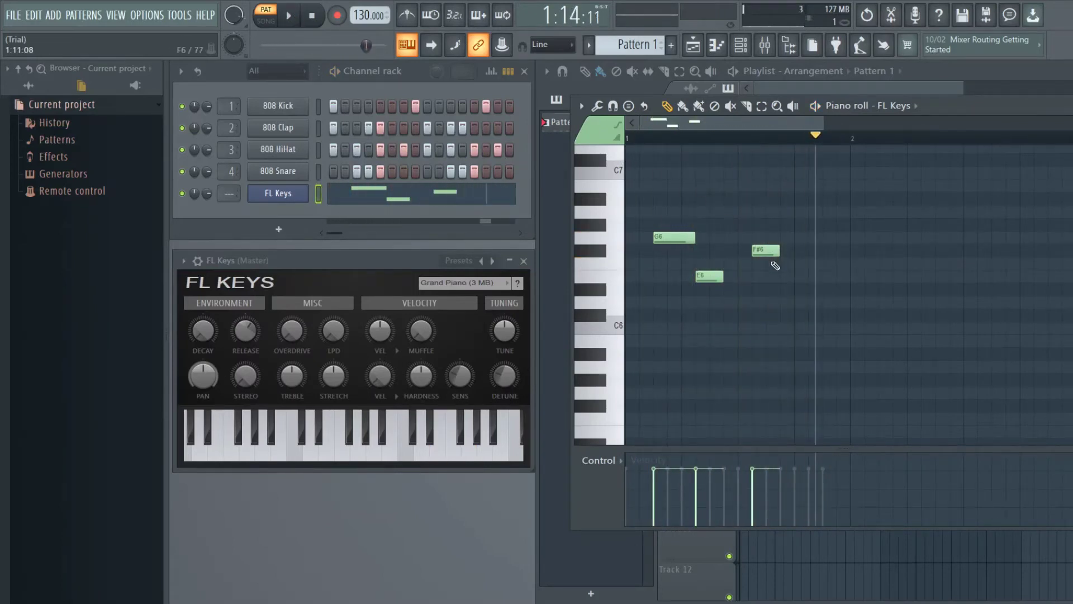
click(813, 276)
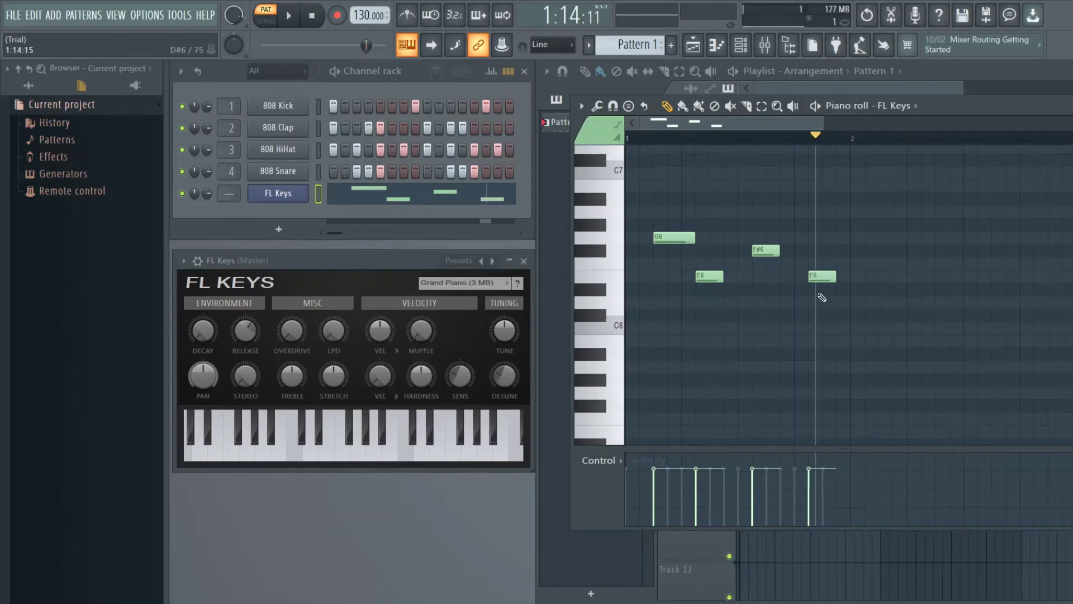
Add B5 notes at steps 14 and 9 to the FL Keys melody and play back the pattern.
click(814, 340)
click(765, 341)
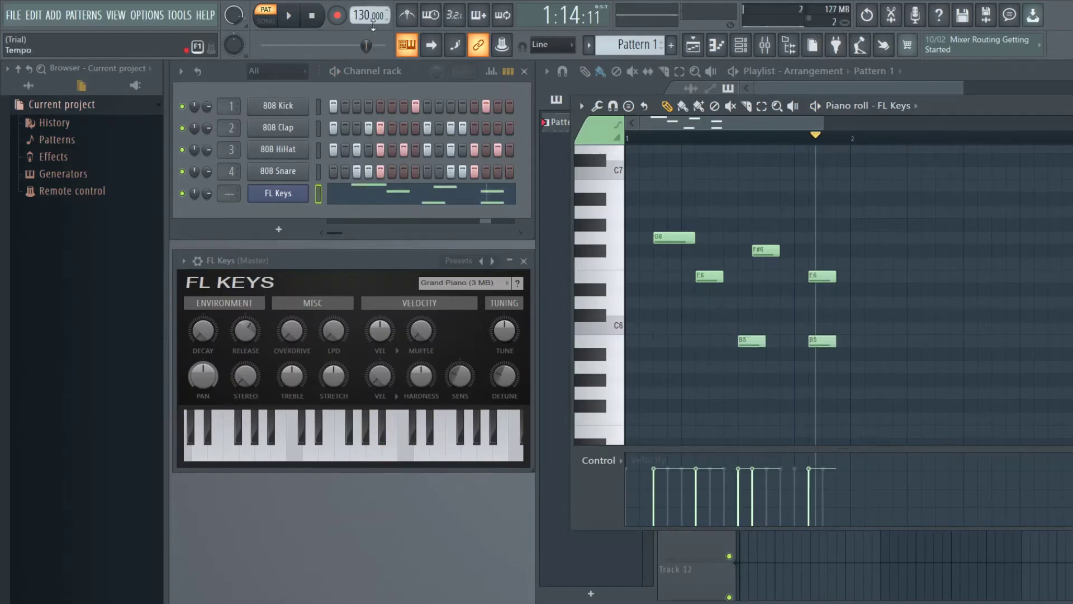
click(290, 17)
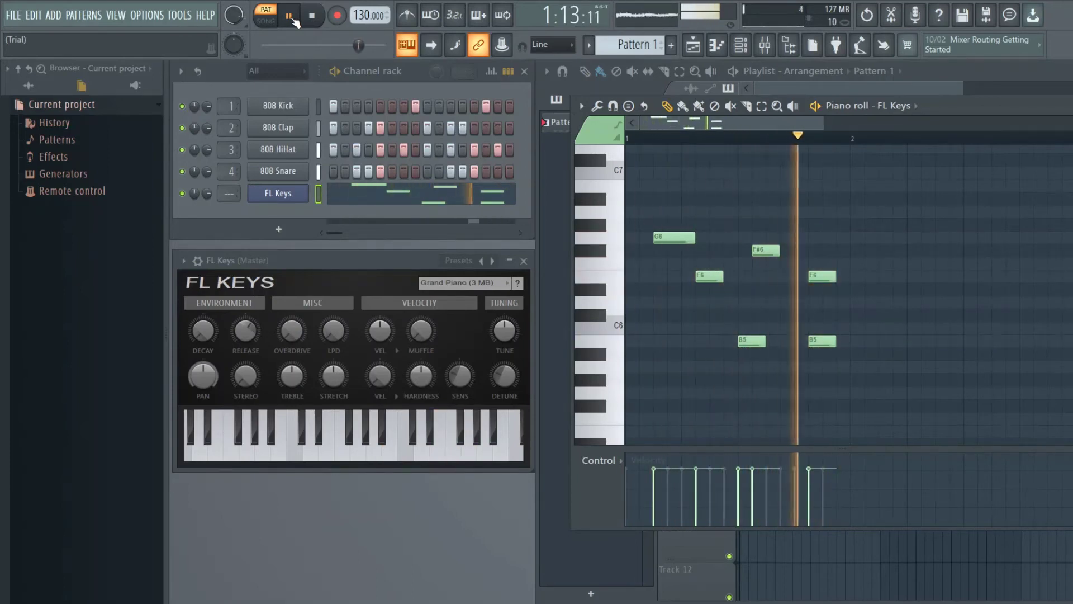
click(290, 16)
Delete the F#6 note and move the first E6 note one step later to step 7.
right_click(767, 251)
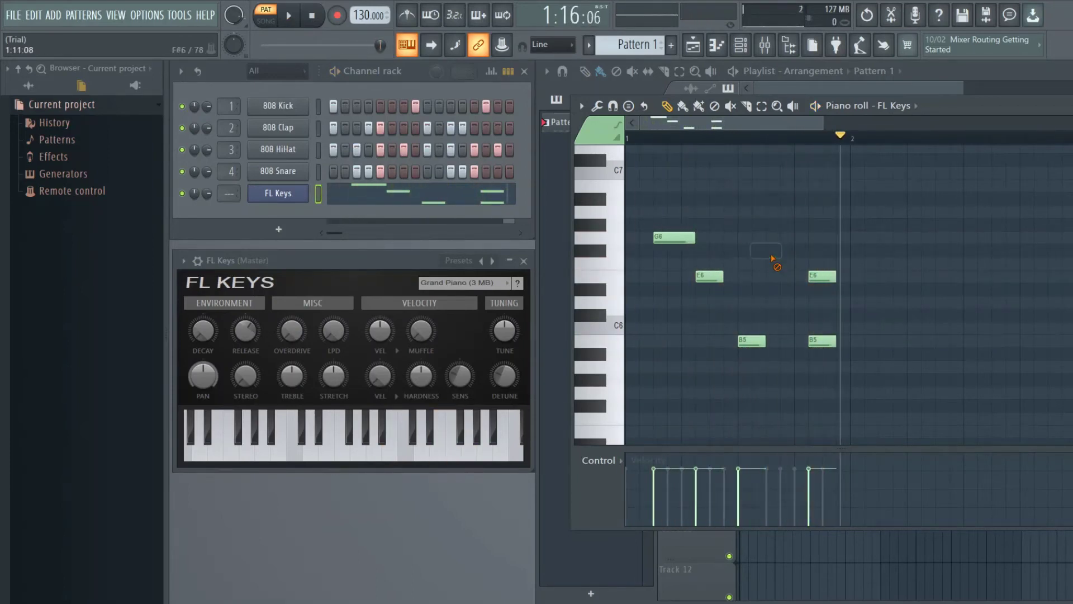
click(707, 277)
drag(707, 278, 712, 278)
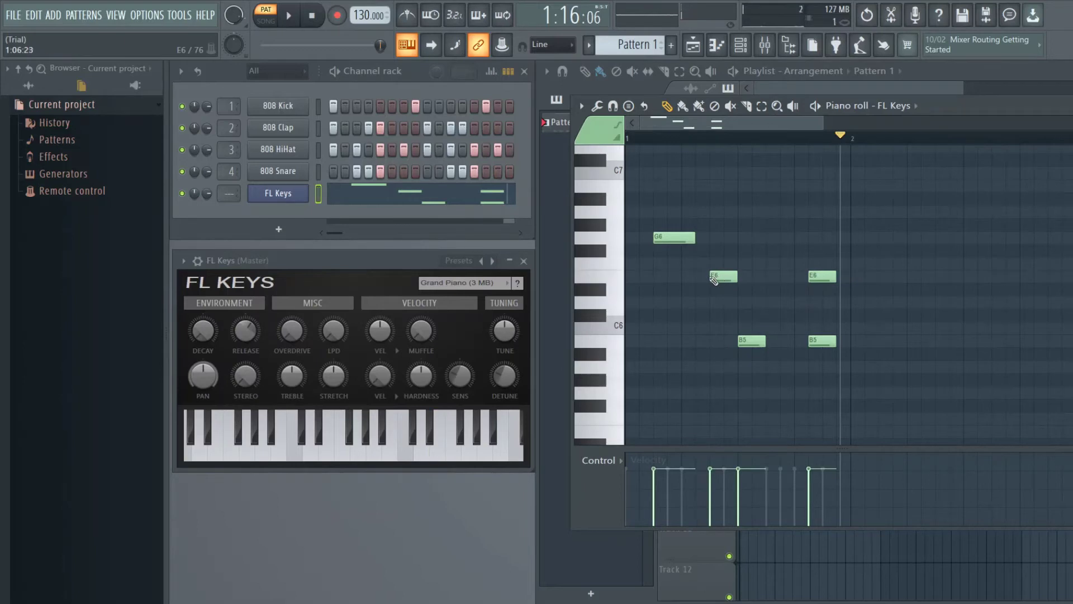
click(713, 276)
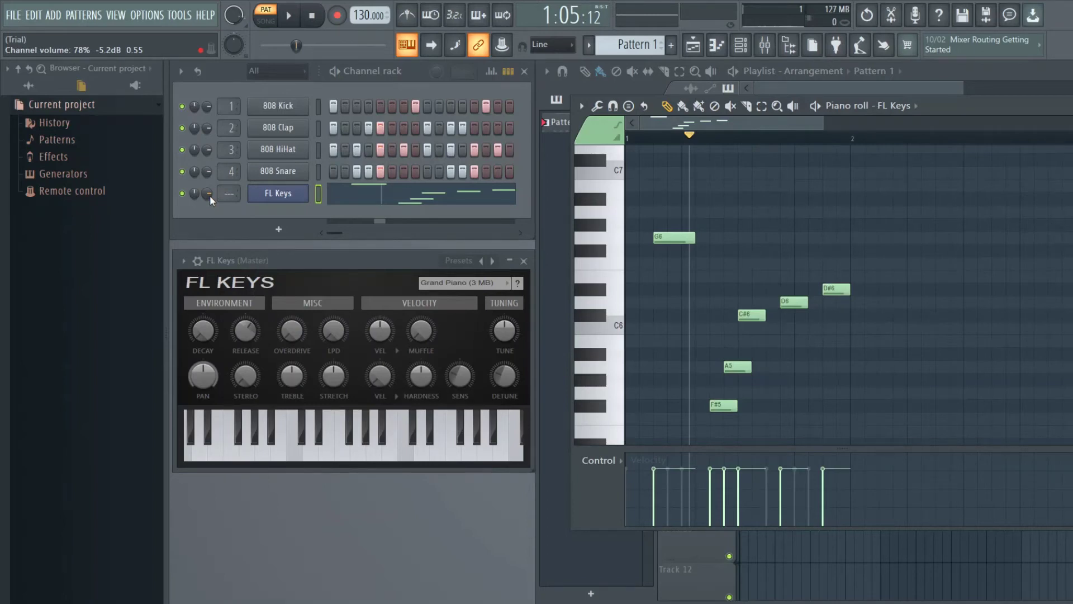
Lower the FL Keys channel volume to 56% and play back the pattern.
drag(210, 196, 207, 199)
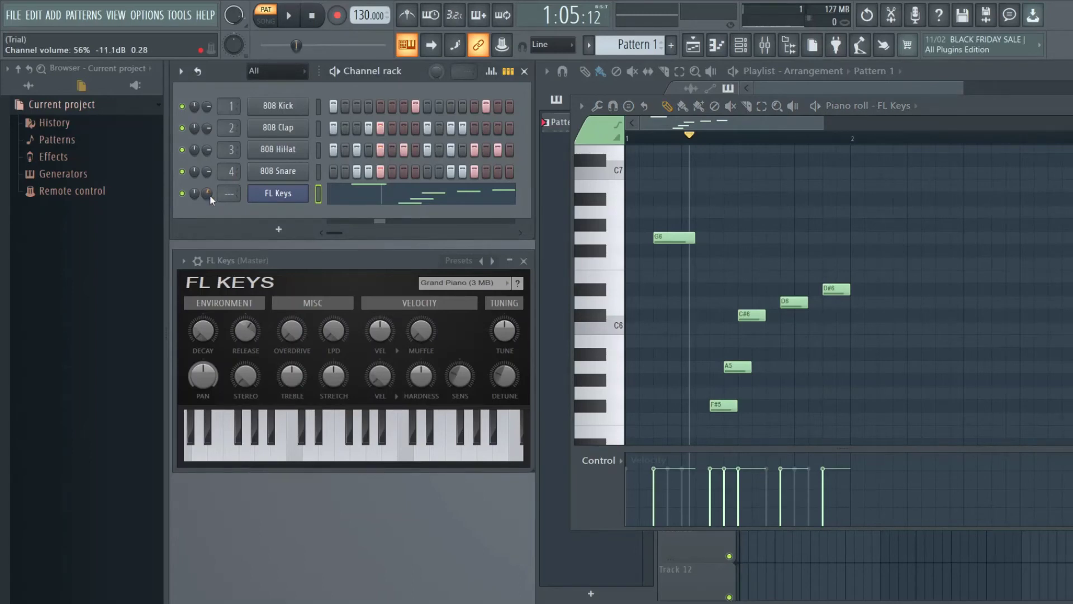
click(295, 22)
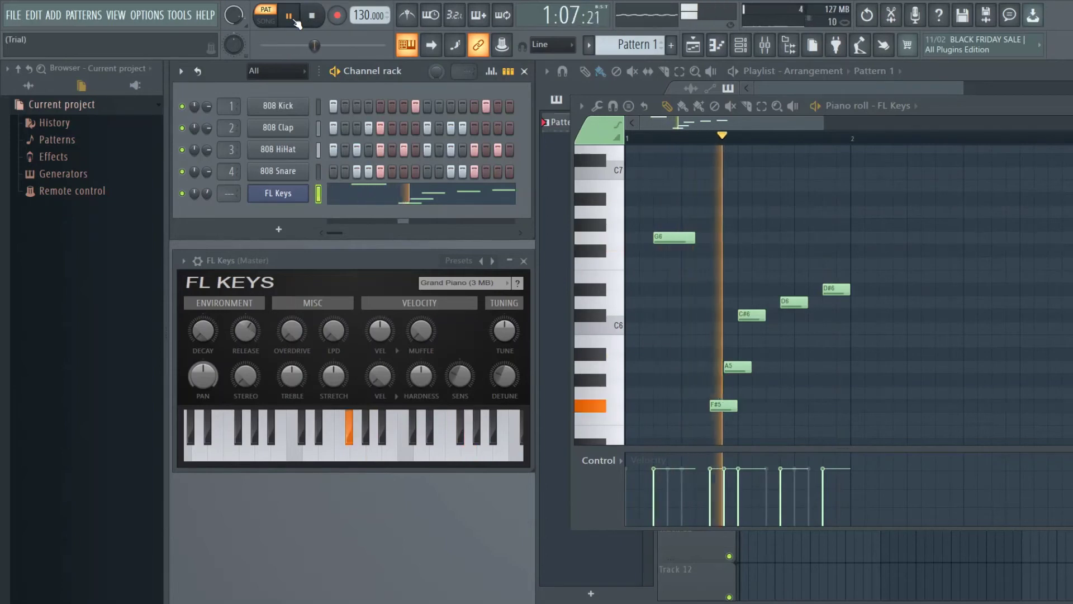
click(295, 21)
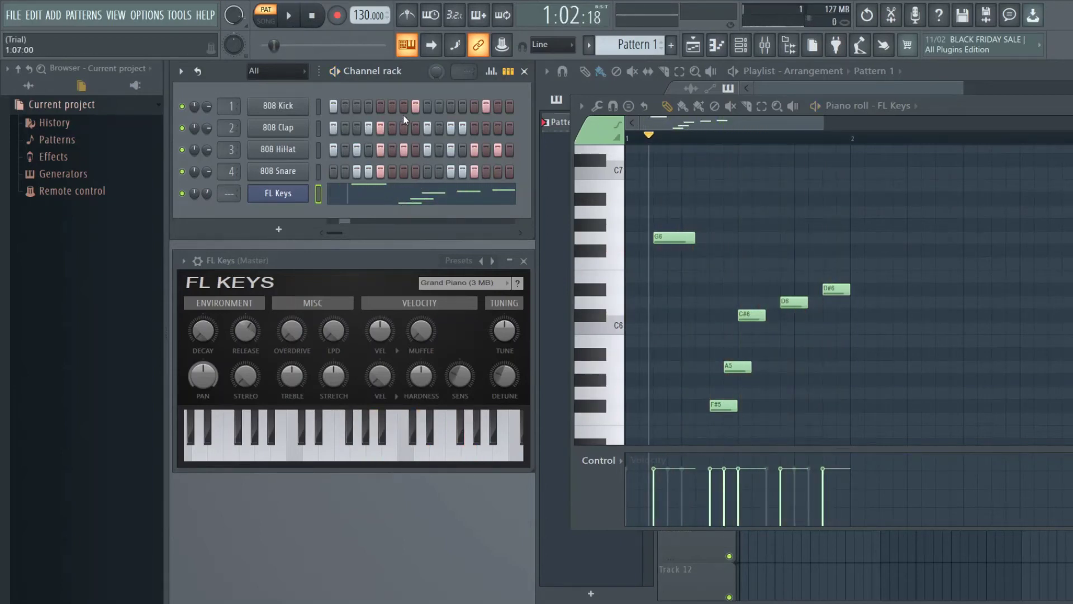
Bring the FL Keys piano roll window fully into view and close it.
double_click(959, 113)
drag(874, 132, 585, 153)
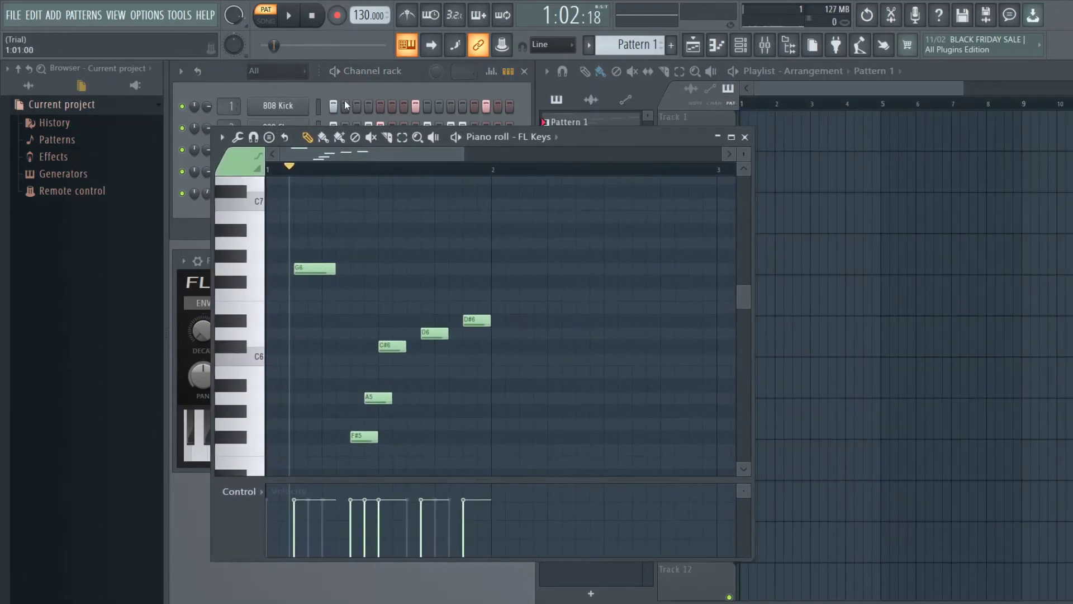
click(745, 136)
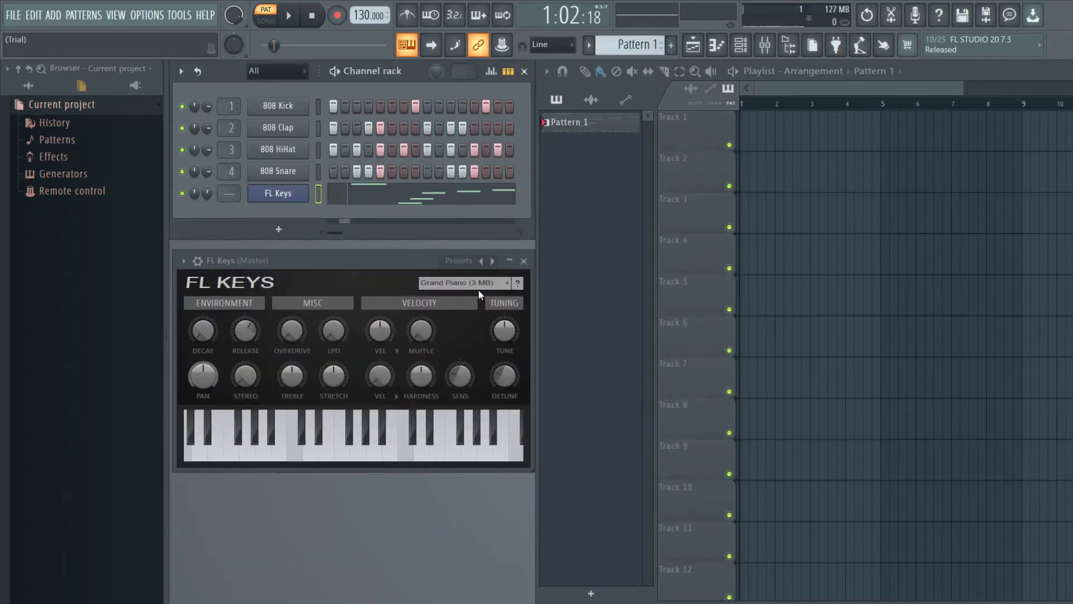
Look through the FL Keys instrument sounds, keep Grand Piano, and close the FL Keys window.
click(508, 283)
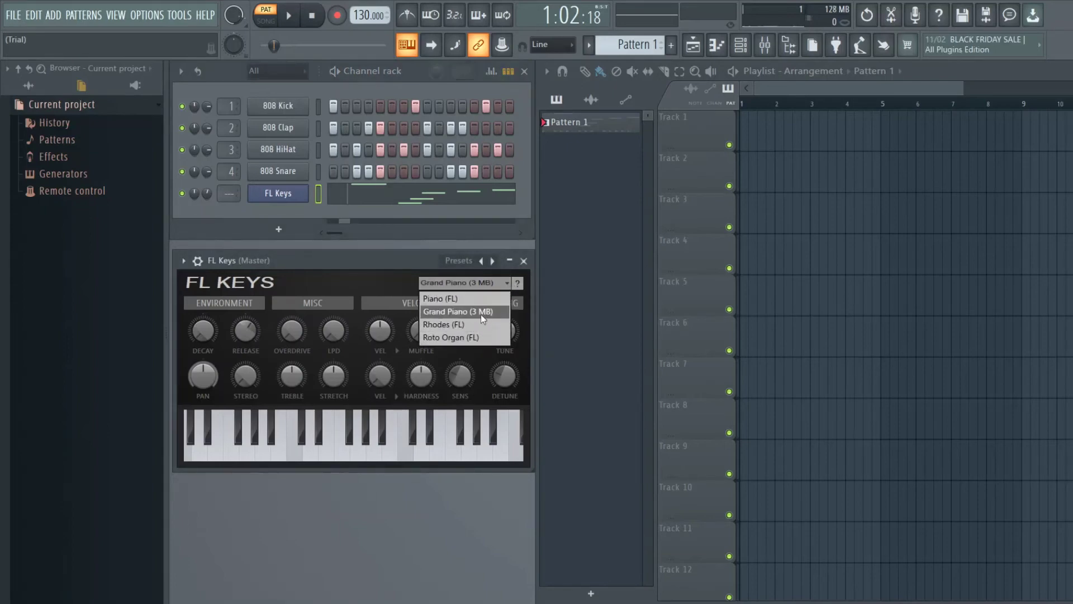
click(511, 283)
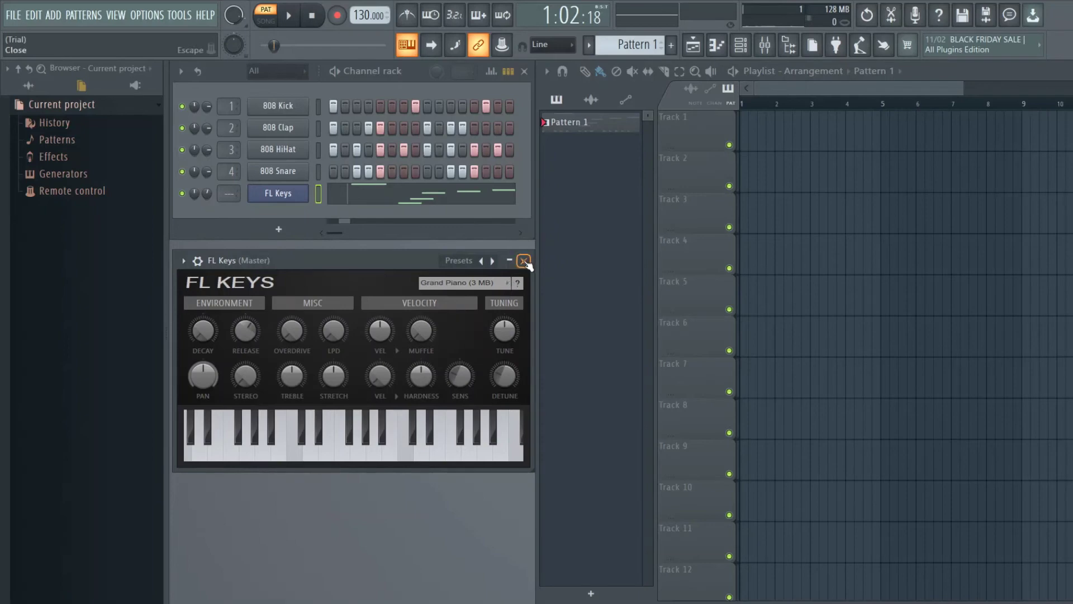
click(524, 260)
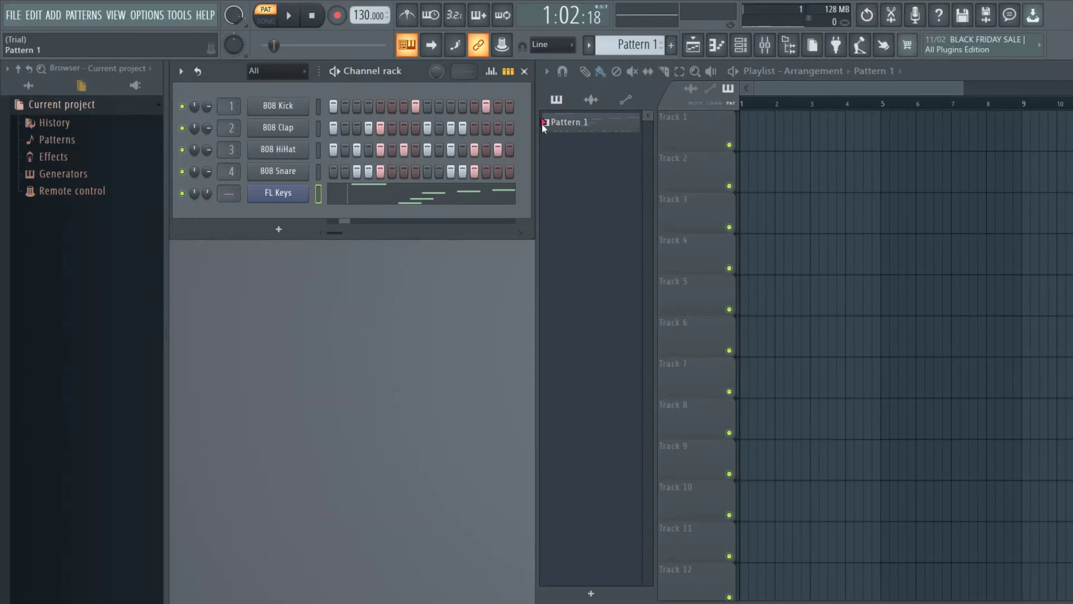
Rename Pattern 1 as "Beat 1".
right_click(583, 128)
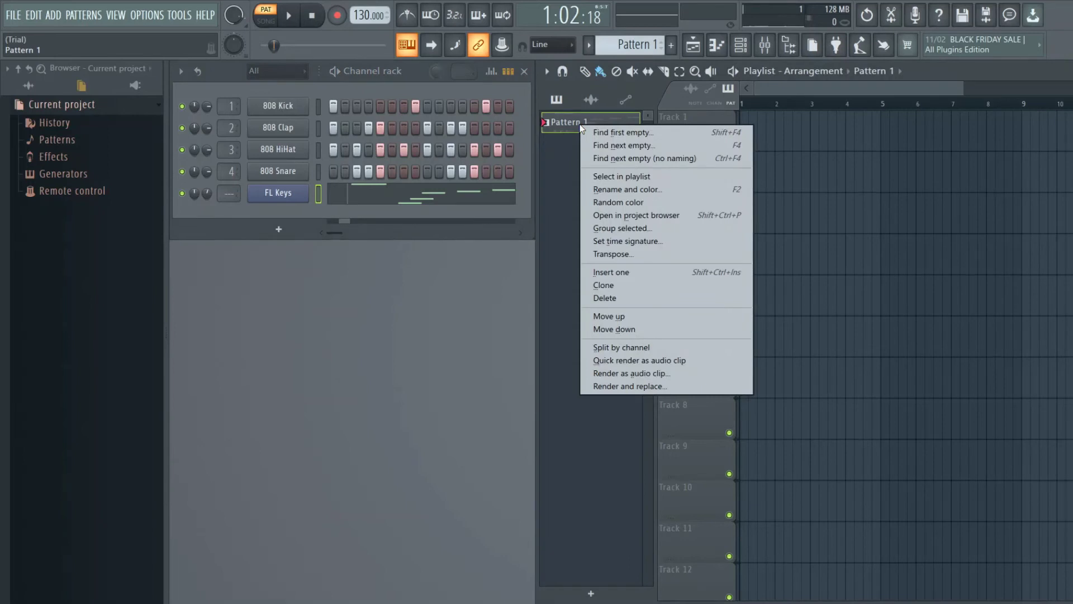
click(610, 190)
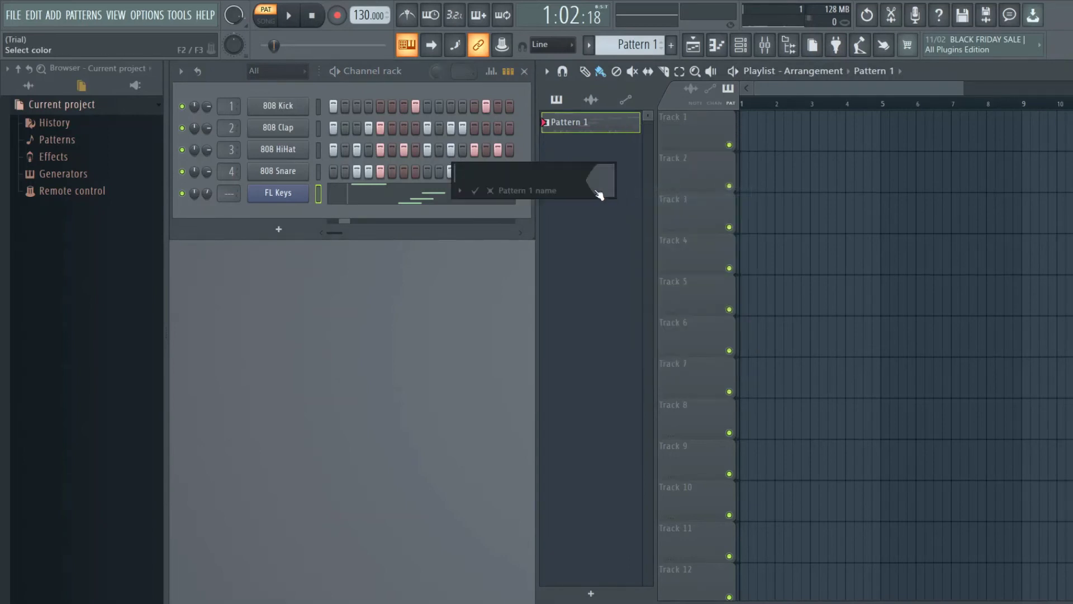
text(Beat )
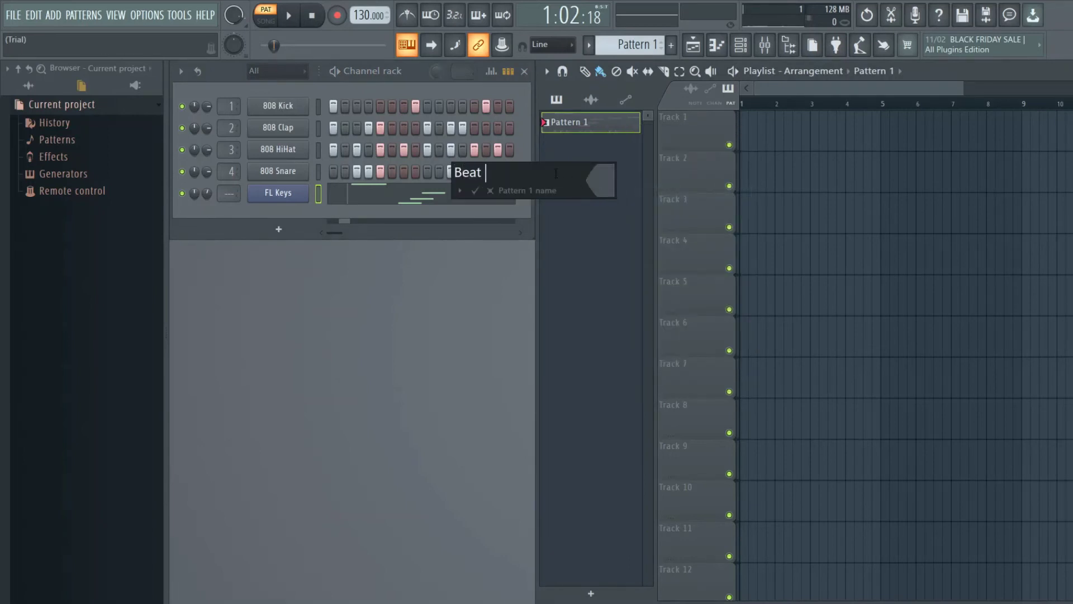
text(1)
click(475, 191)
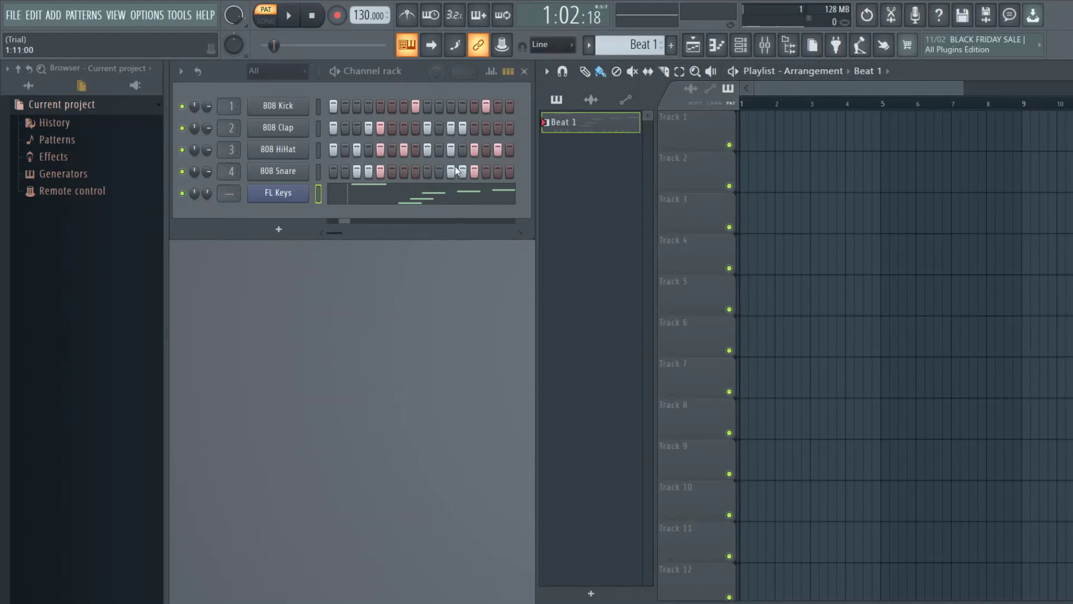
Insert a new pattern and name it "Beat 2".
click(92, 17)
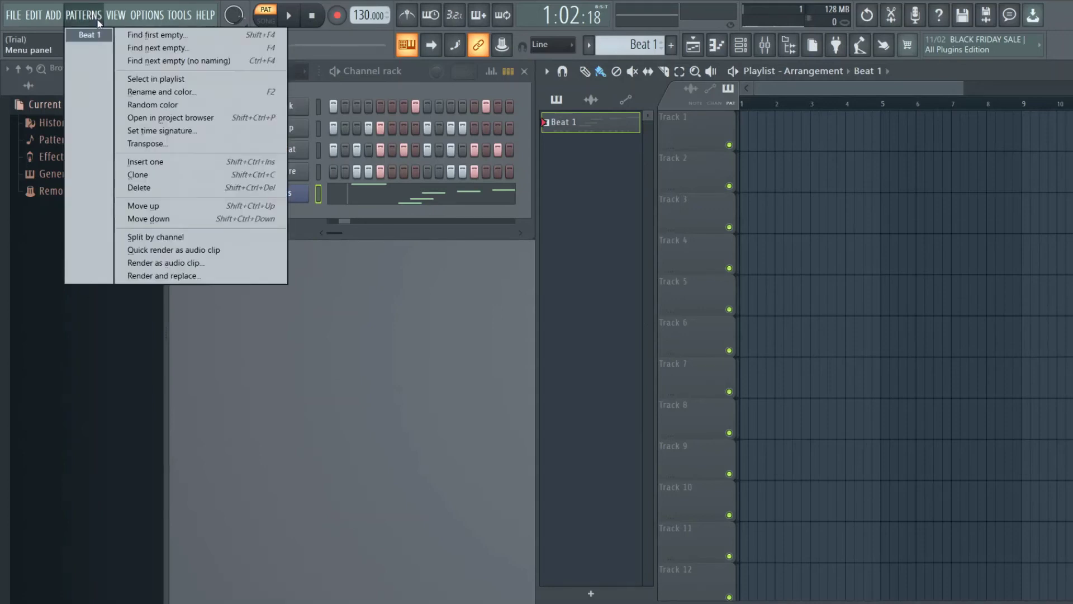
click(210, 164)
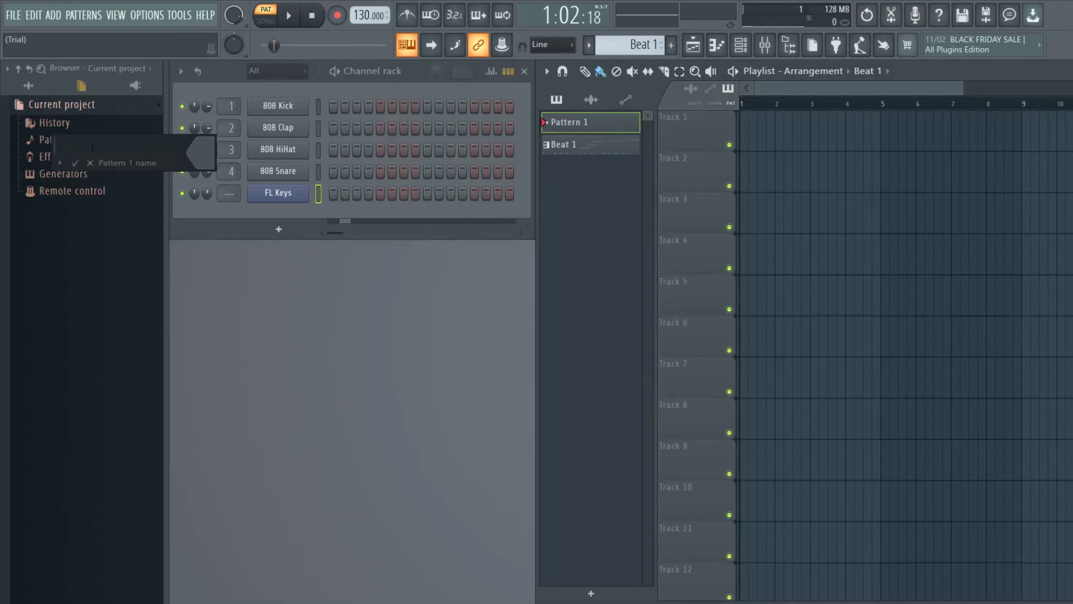
text(Beat 2)
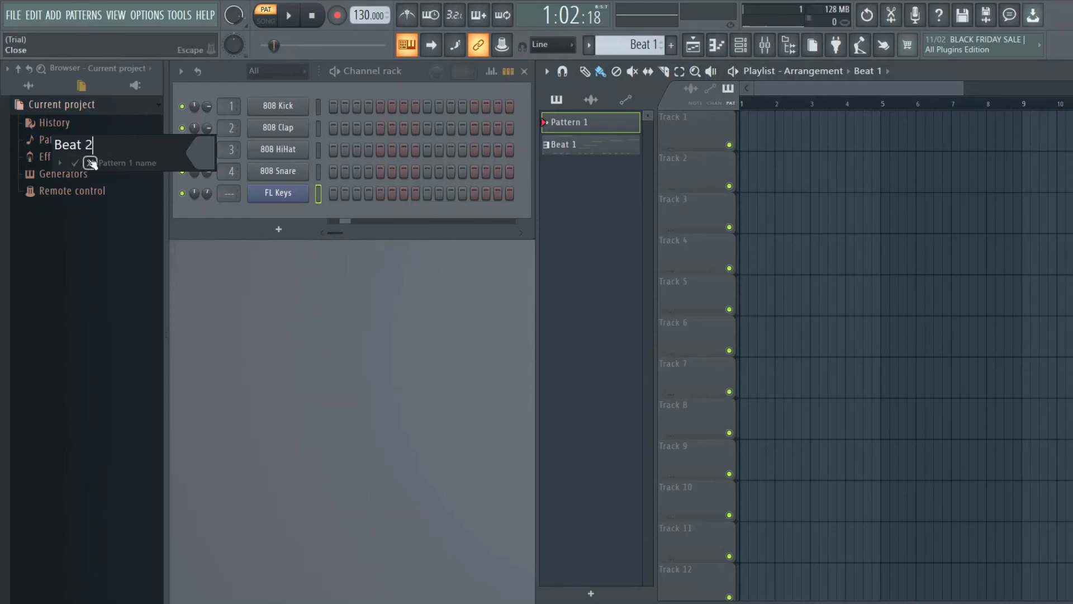
click(75, 163)
Fill the 808 HiHat channel of Beat 2 on every 2 steps.
click(318, 150)
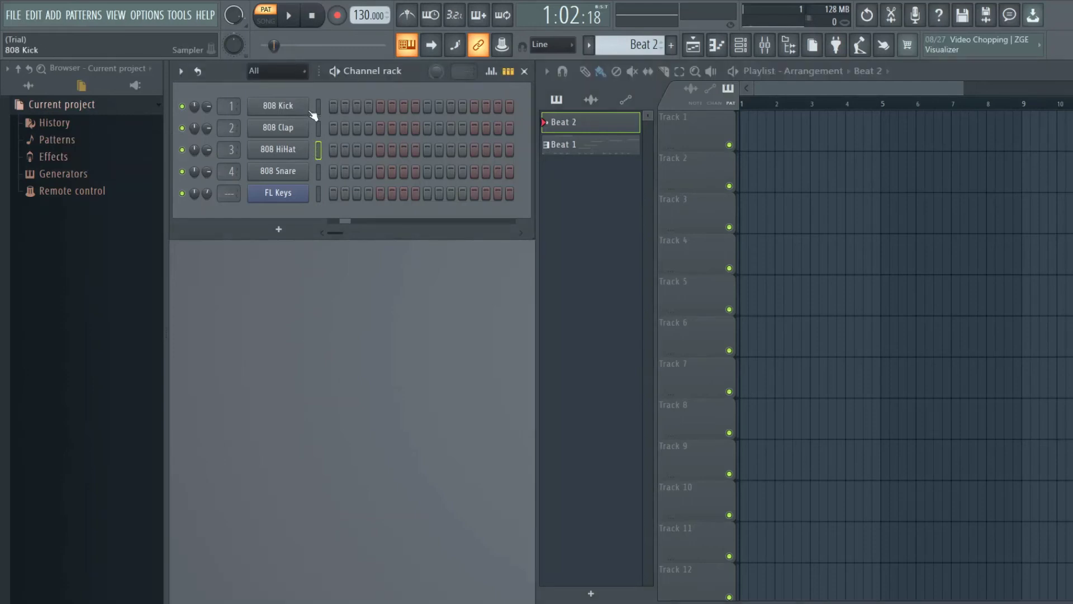
right_click(283, 151)
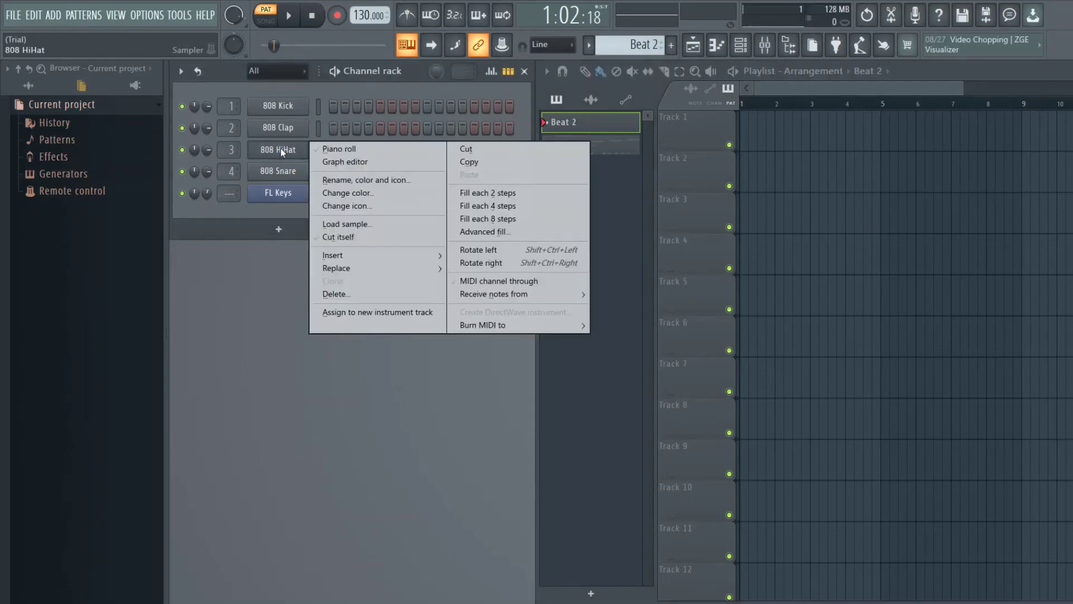
click(488, 193)
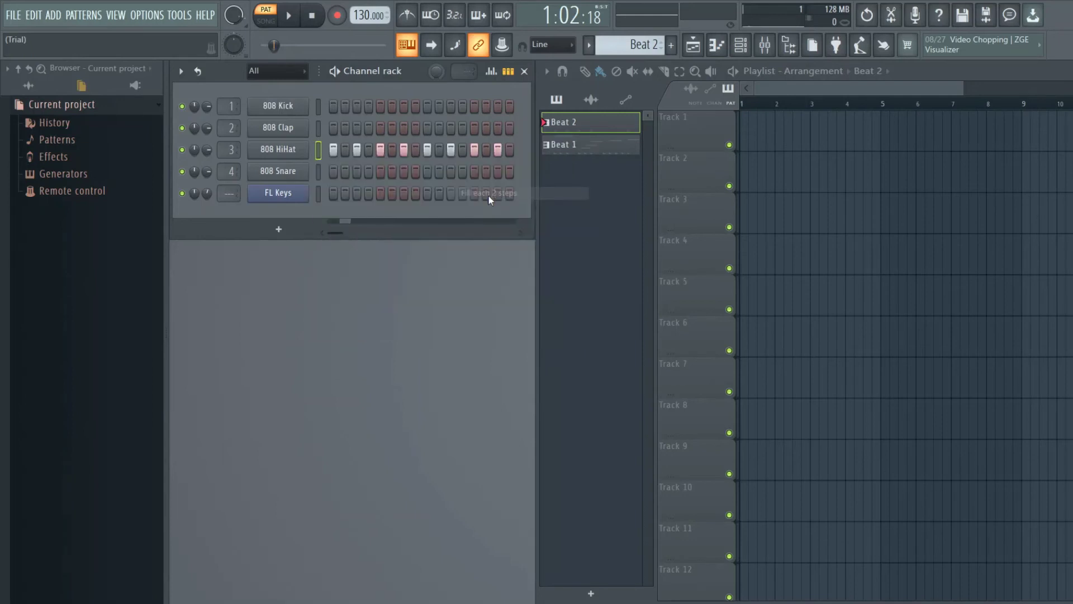
Fill the 808 Kick channel of Beat 2 on every 4 steps and close its sampler window.
click(290, 105)
right_click(289, 105)
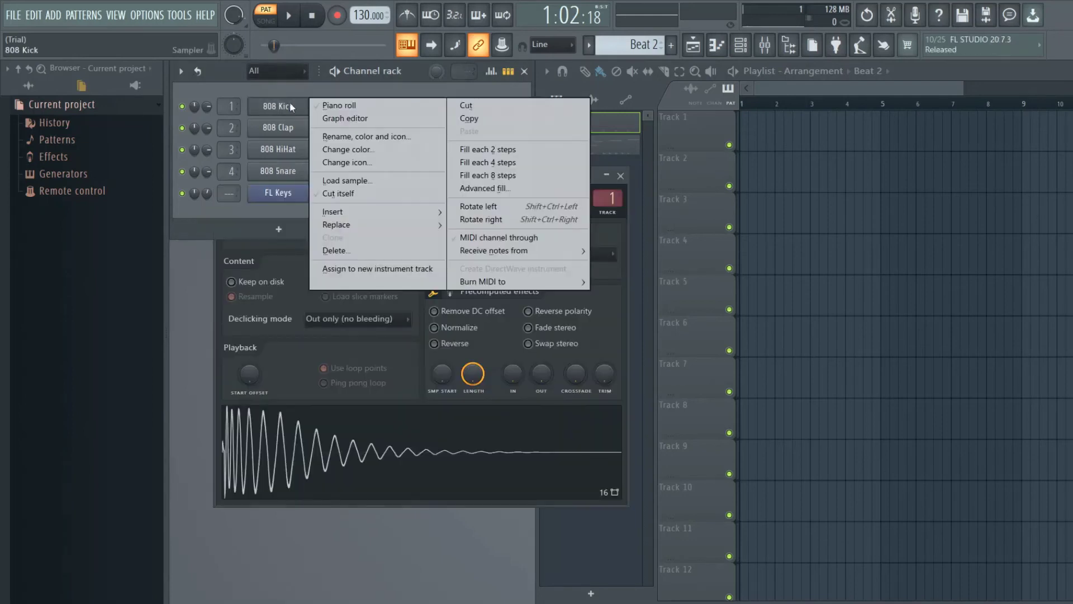
click(492, 162)
click(620, 176)
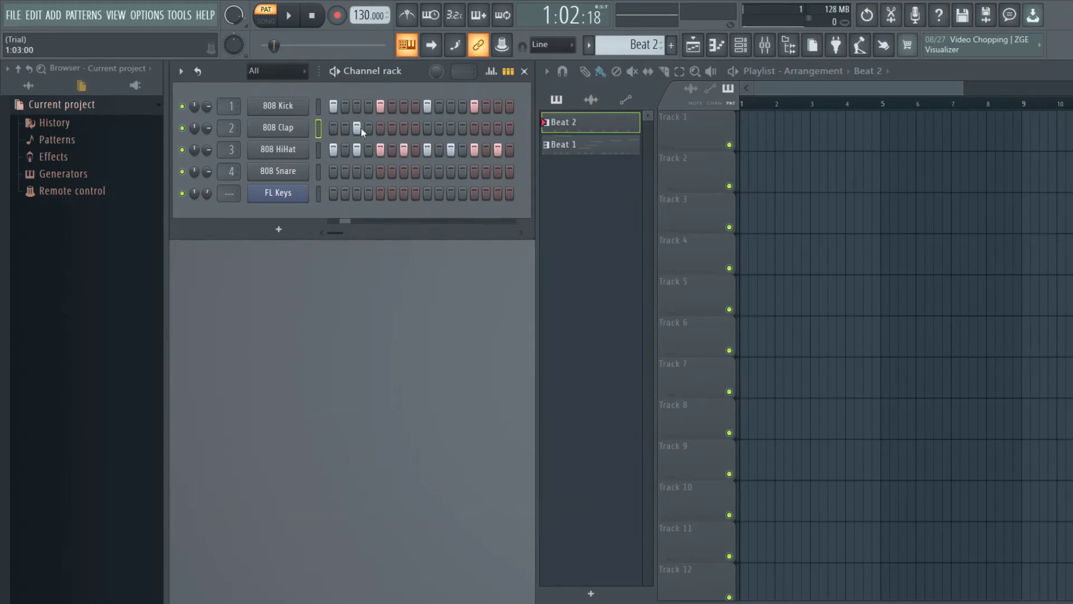
Add 808 Clap hits on steps 3, 4, 9 and 10 of Beat 2 and play back the pattern.
click(427, 128)
click(439, 128)
click(289, 16)
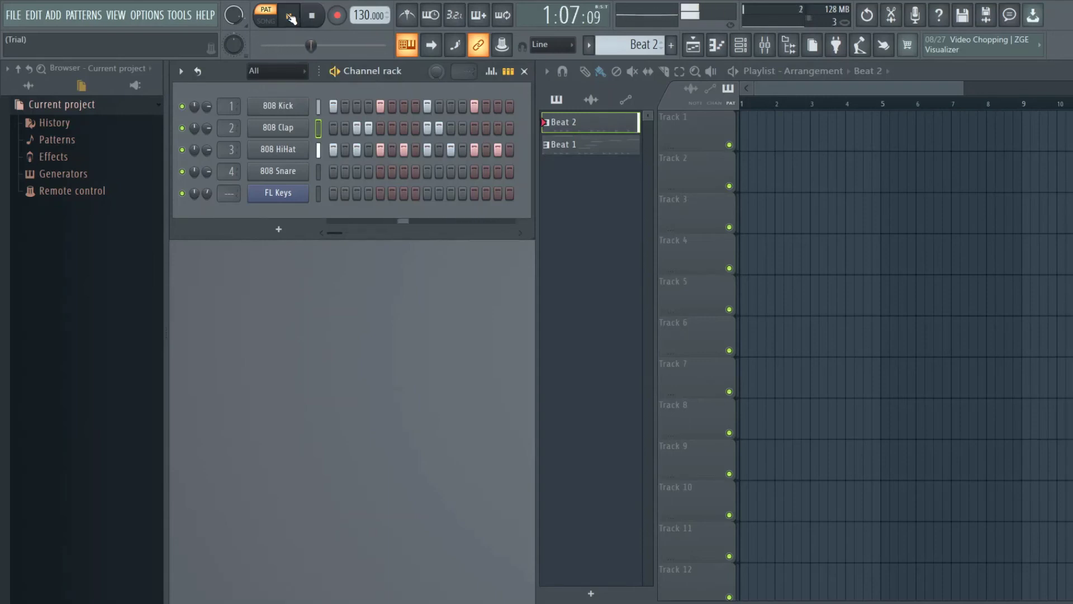
click(290, 16)
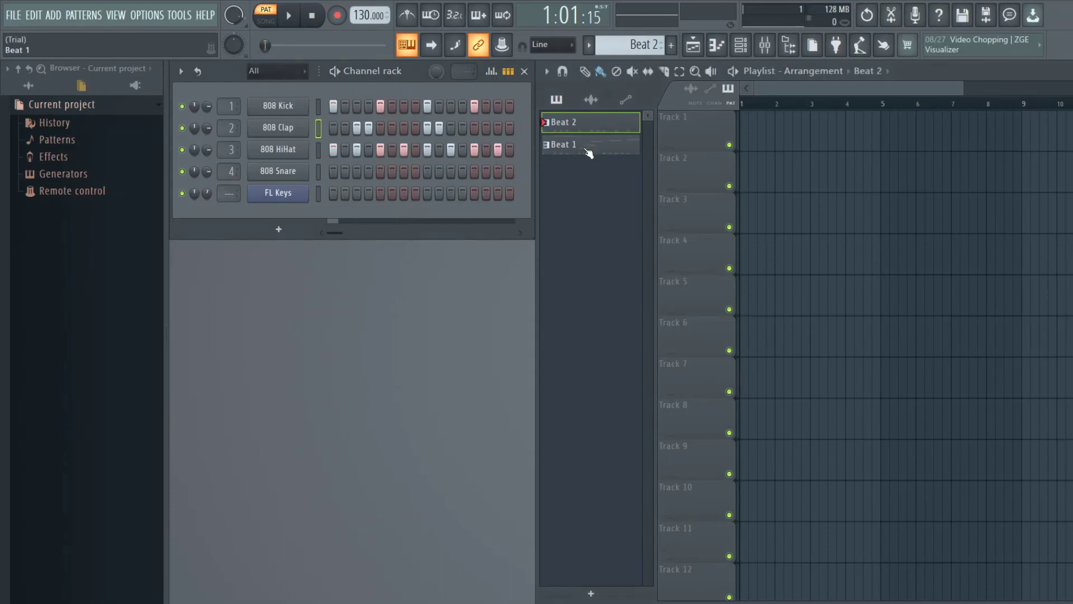
Place two back-to-back Beat 1 clips on Track 1 of the playlist, at bars 1 and 2.
click(588, 146)
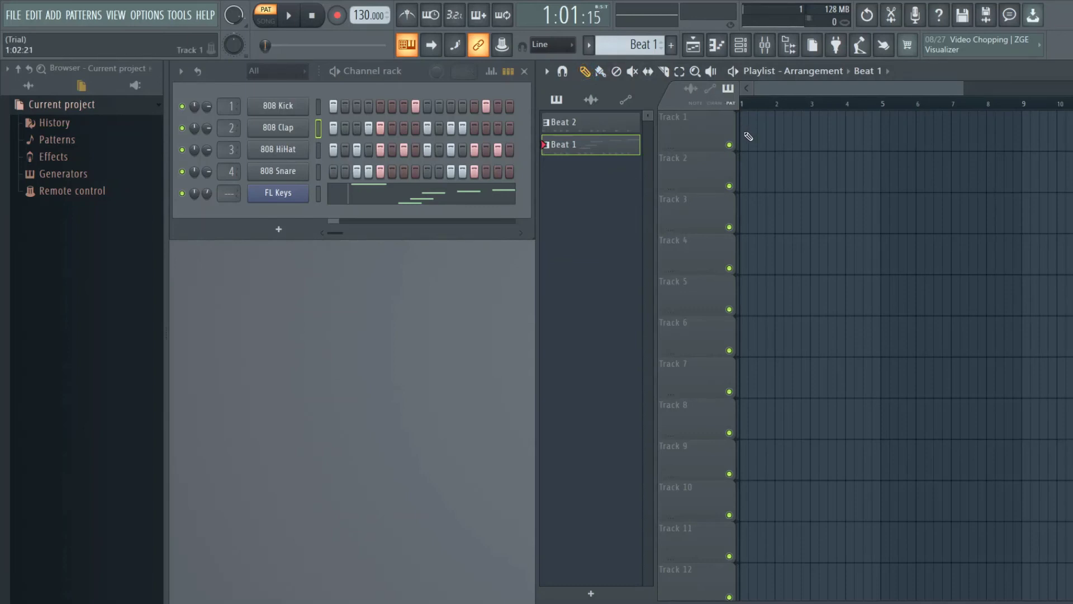
click(747, 134)
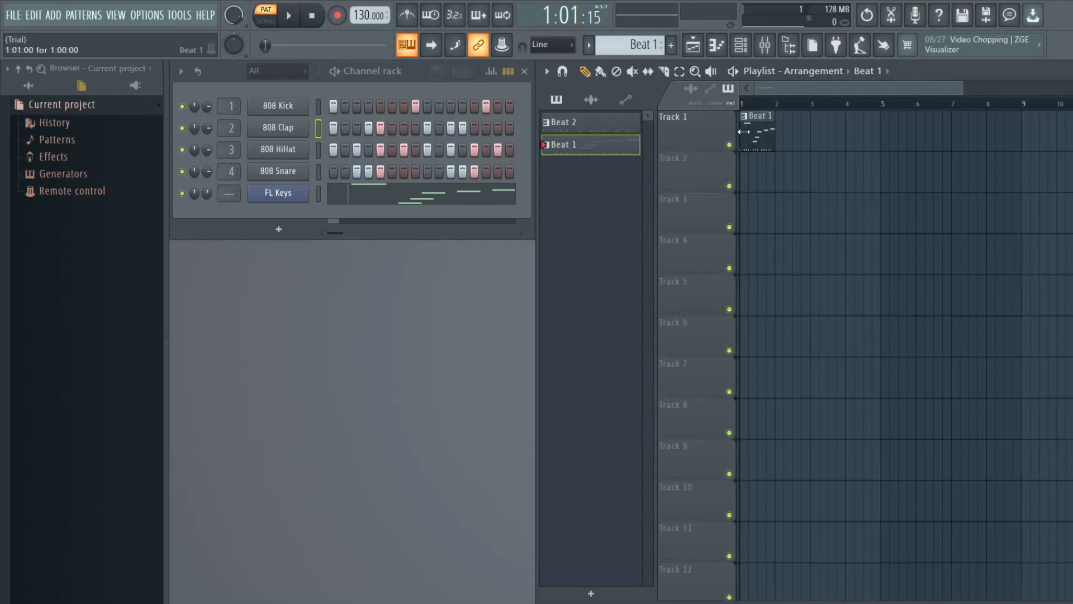
click(784, 137)
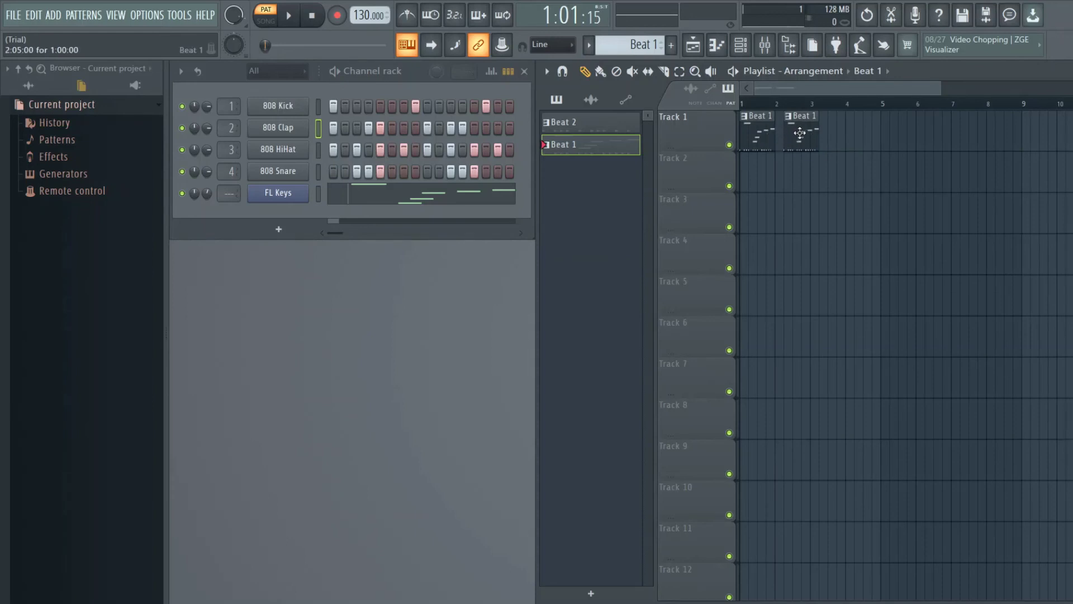
mouse_move(800, 133)
mouse_down()
mouse_move(816, 133)
mouse_move(793, 133)
mouse_up()
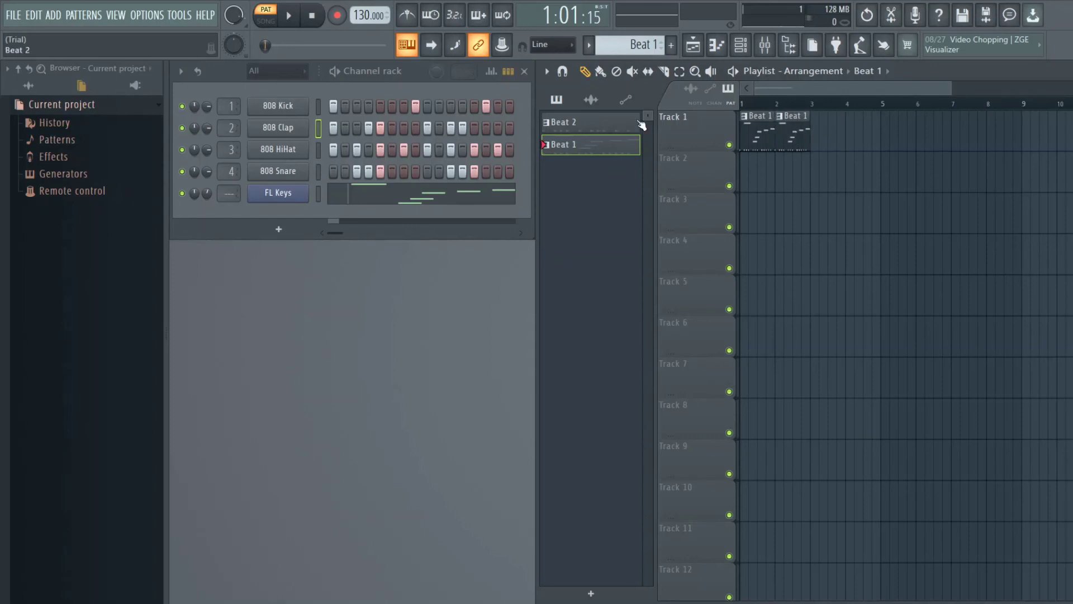
Continue Track 1 with a Beat 2 clip at bar 3 and a Beat 1 clip at bar 4, leaving no gaps.
click(592, 126)
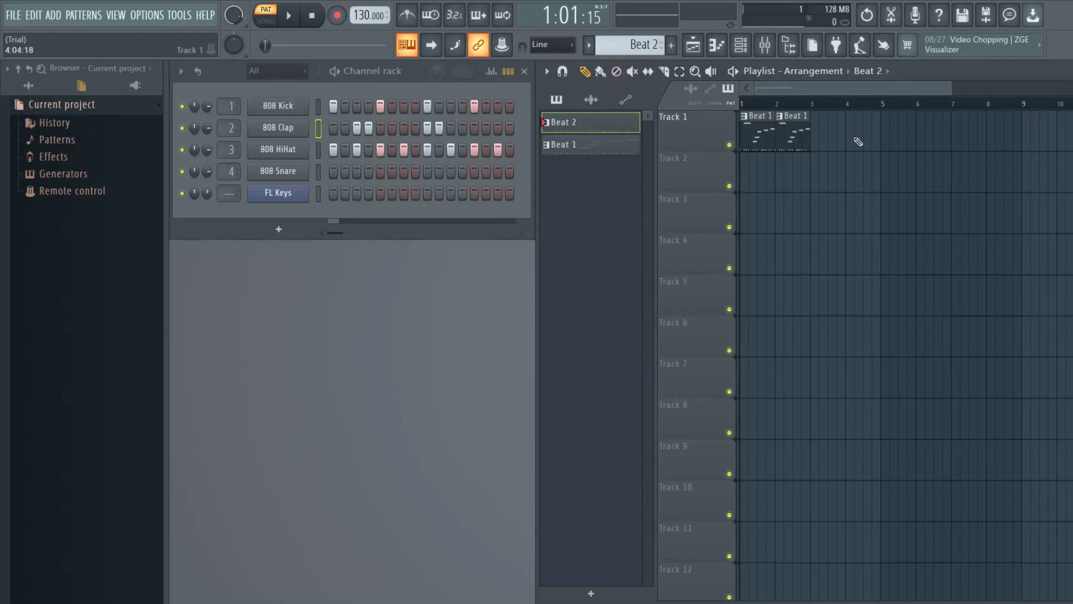
click(820, 145)
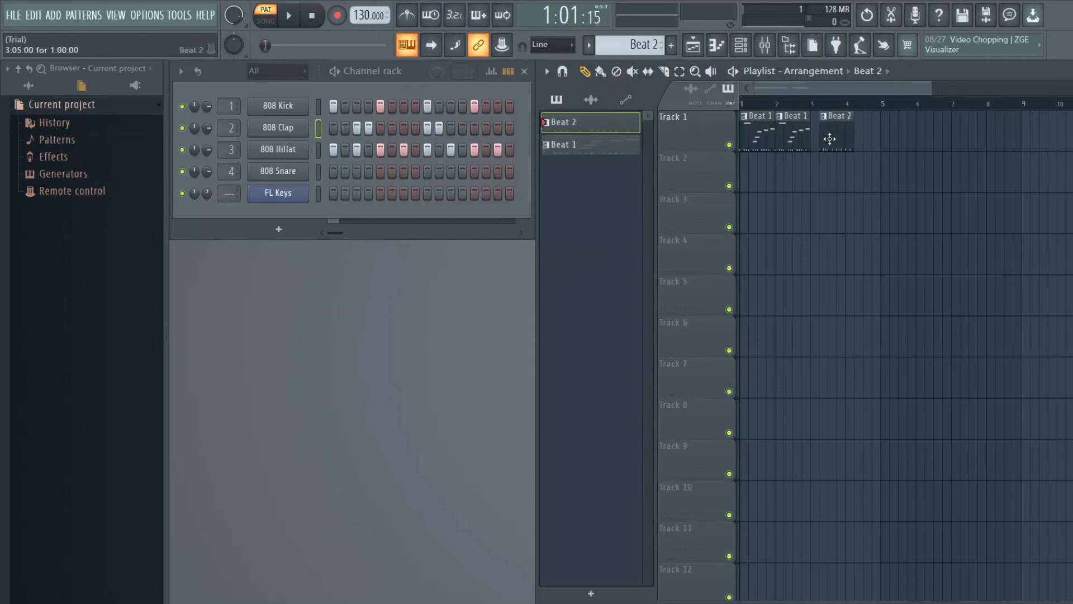
drag(831, 137, 823, 137)
click(615, 144)
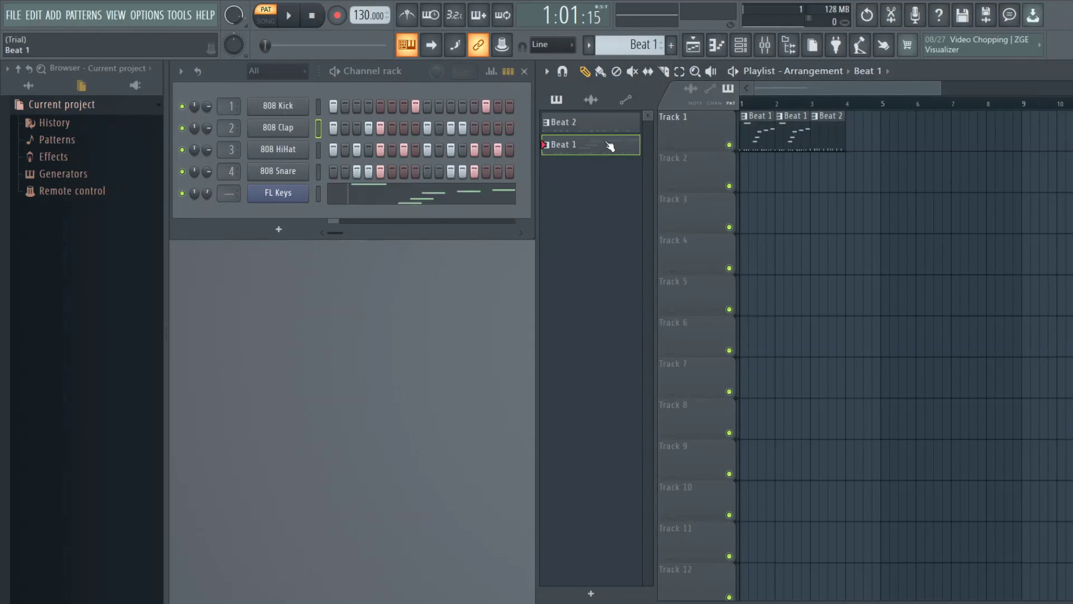
click(854, 134)
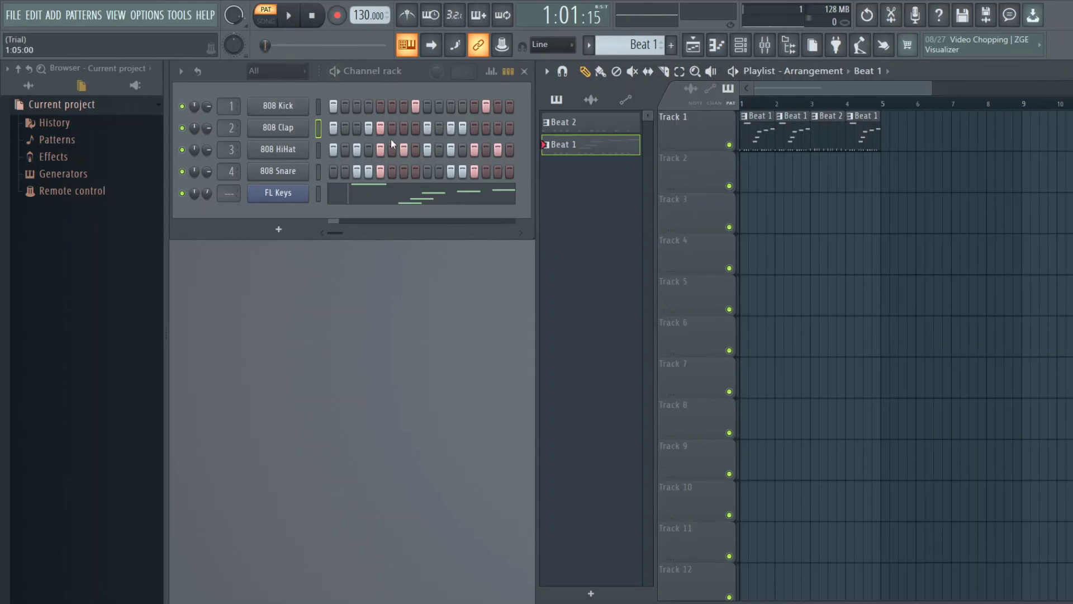
Switch playback to song mode, listen to the Track 1 arrangement, and stop playback.
click(266, 22)
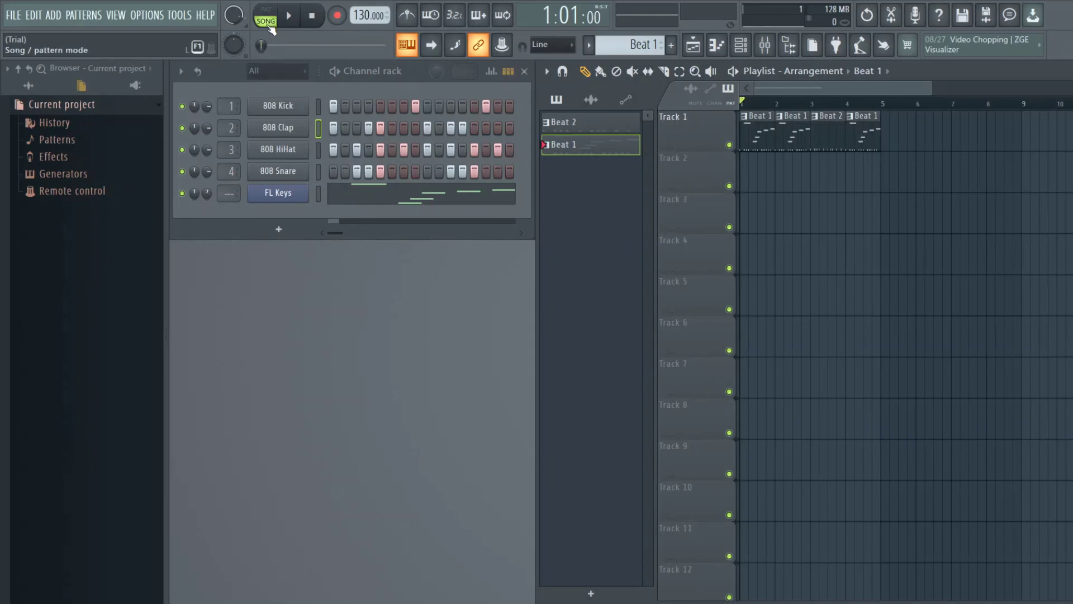
click(291, 17)
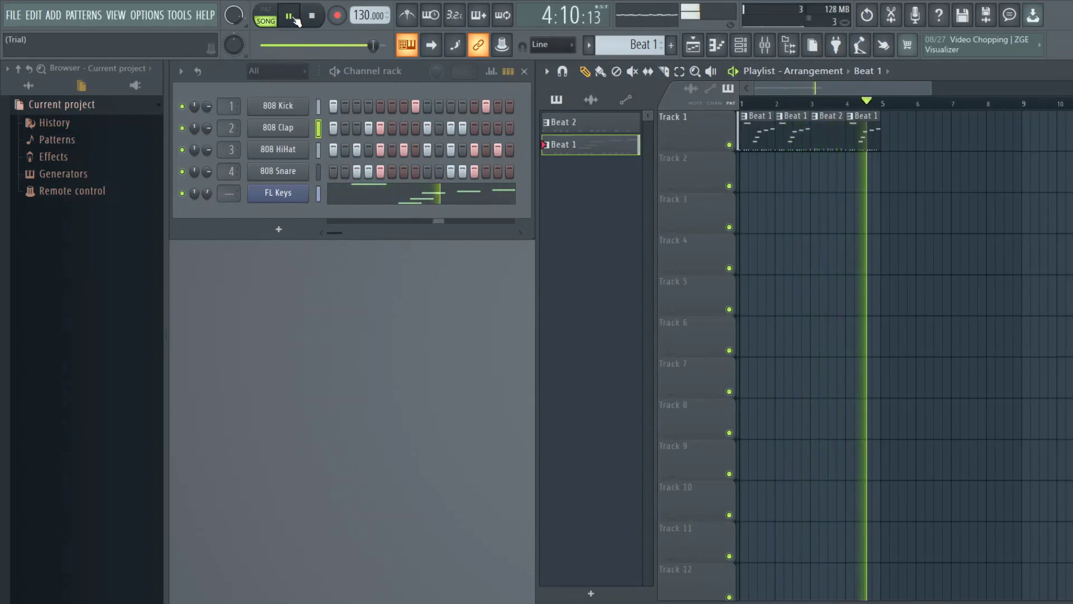
click(289, 17)
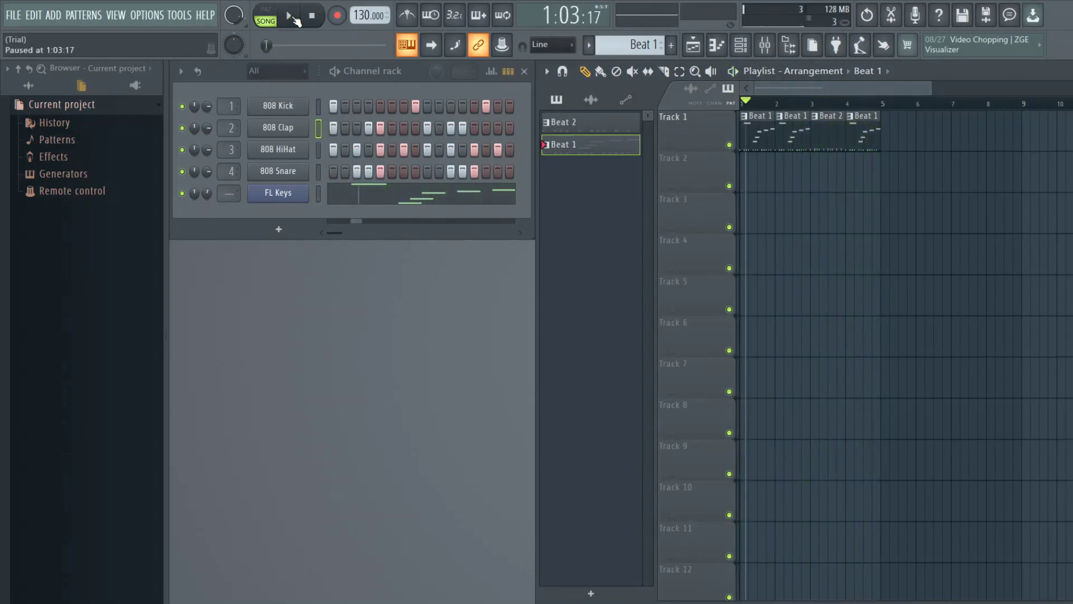
click(312, 16)
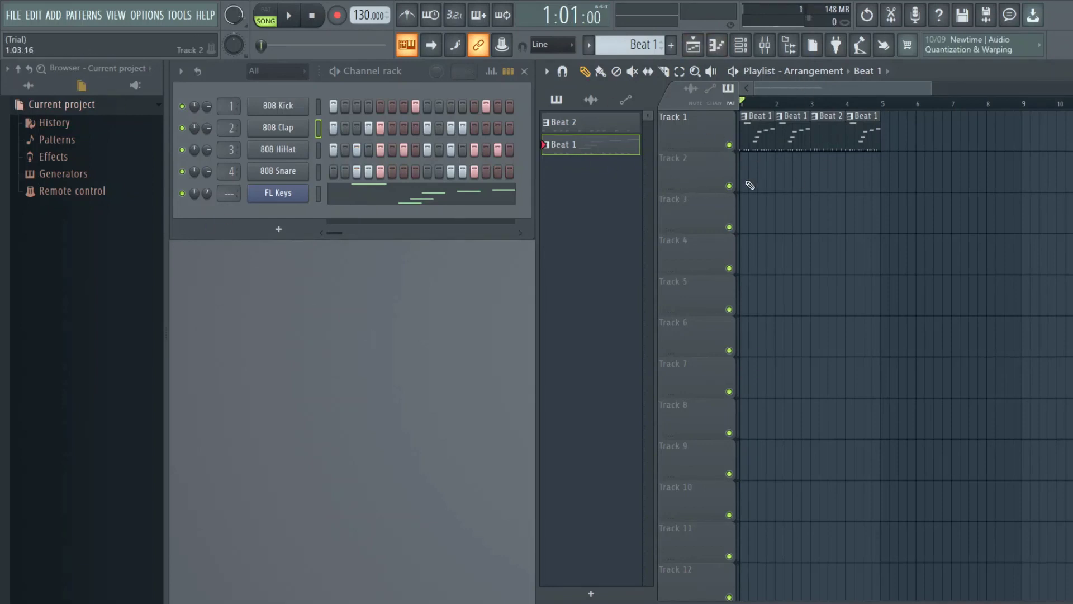
Start exporting the song as an MP3 file and choose the Desktop as the save location.
click(8, 17)
mouse_move(46, 134)
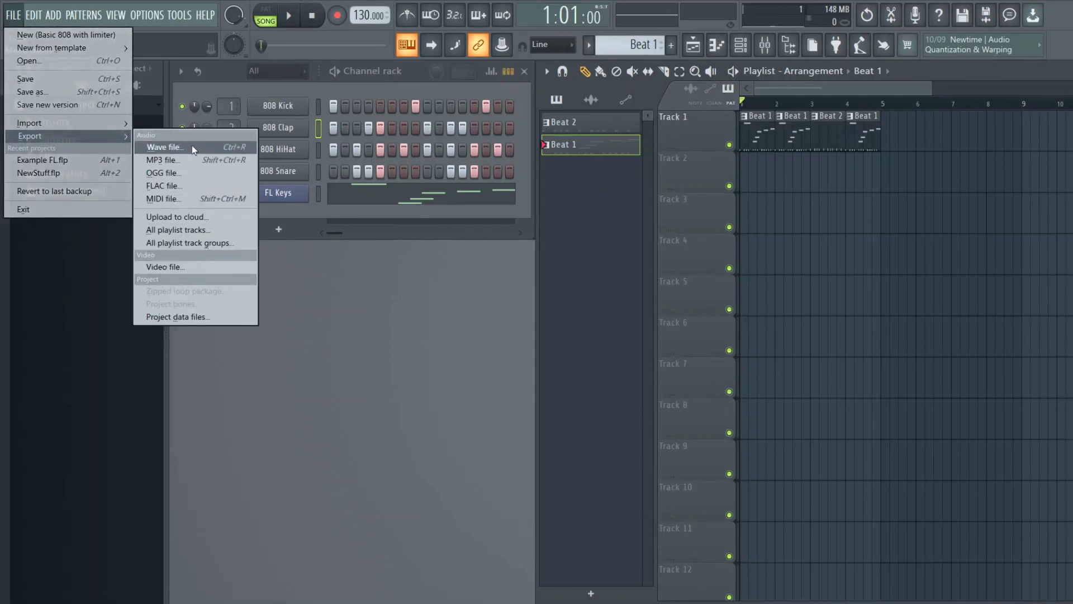
click(186, 161)
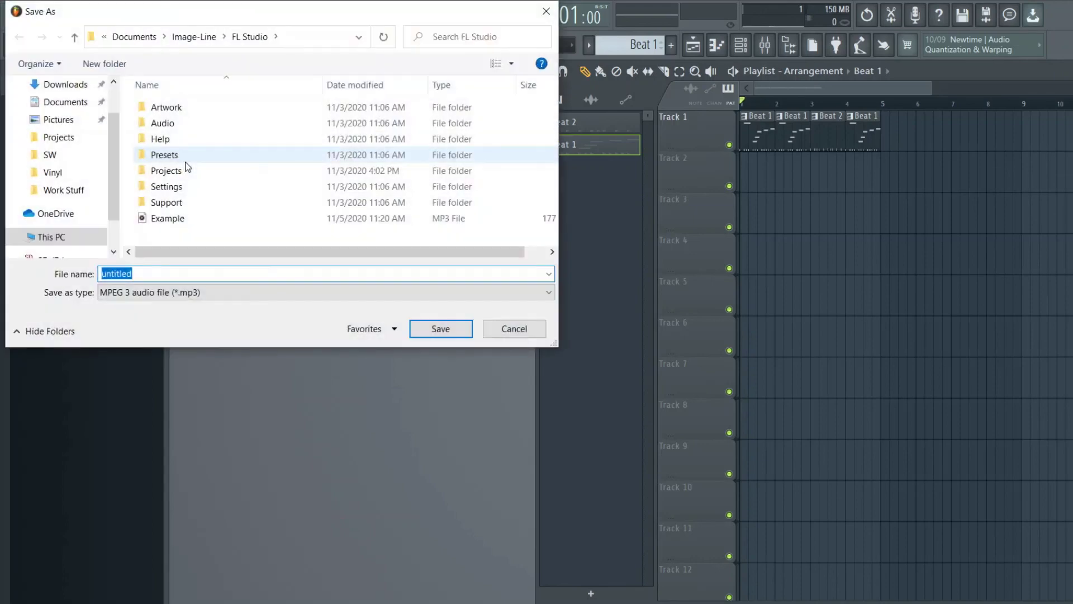
scroll(68, 127, up, 1)
click(67, 113)
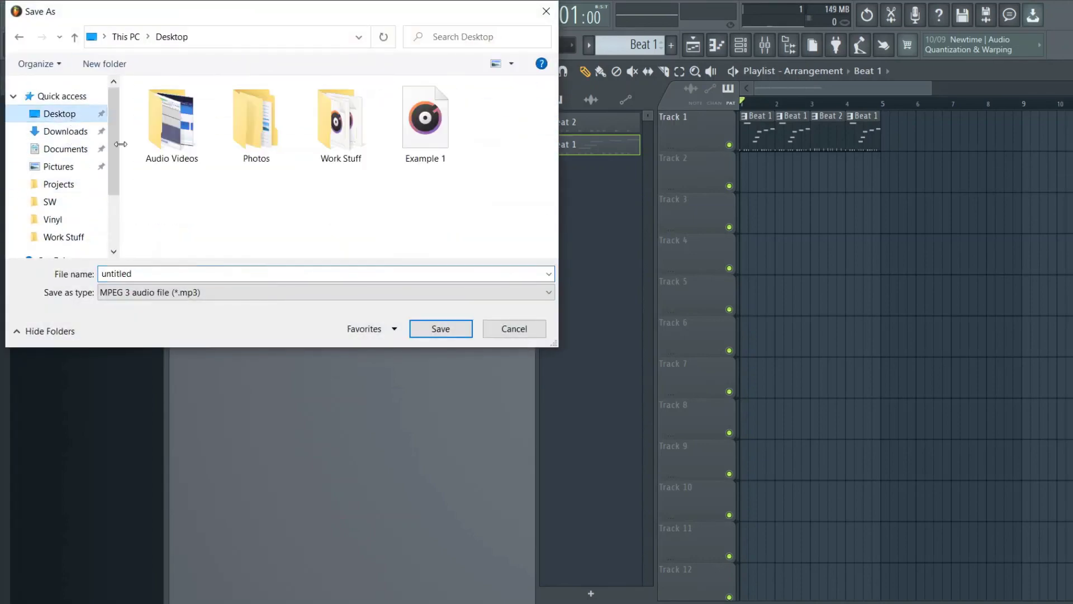
Save the MP3 export as Example 22 and render the full song with the existing render settings.
click(161, 272)
text(E)
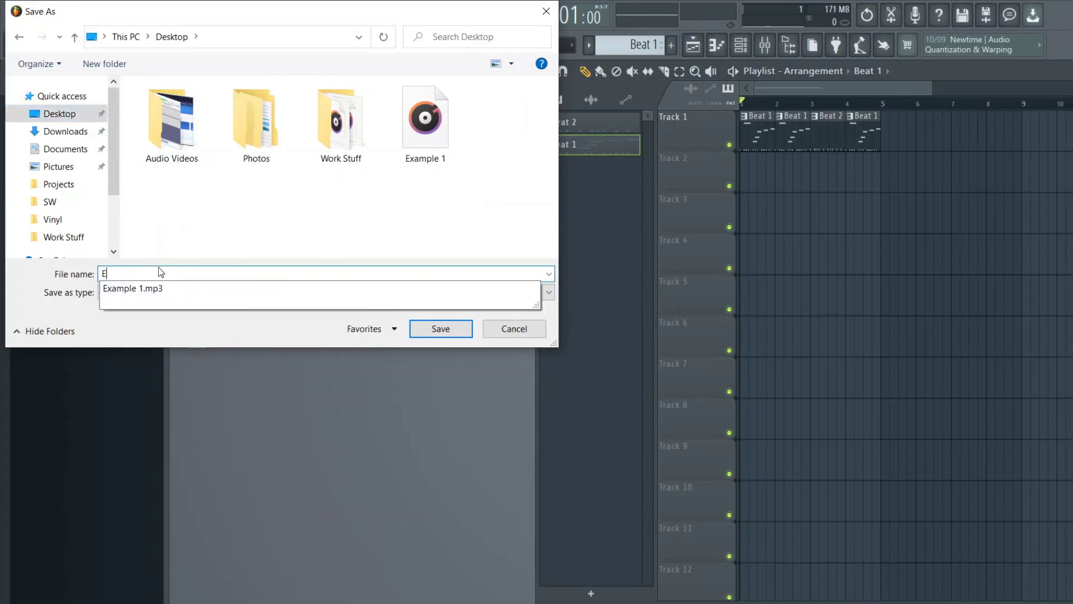
text(xample 22)
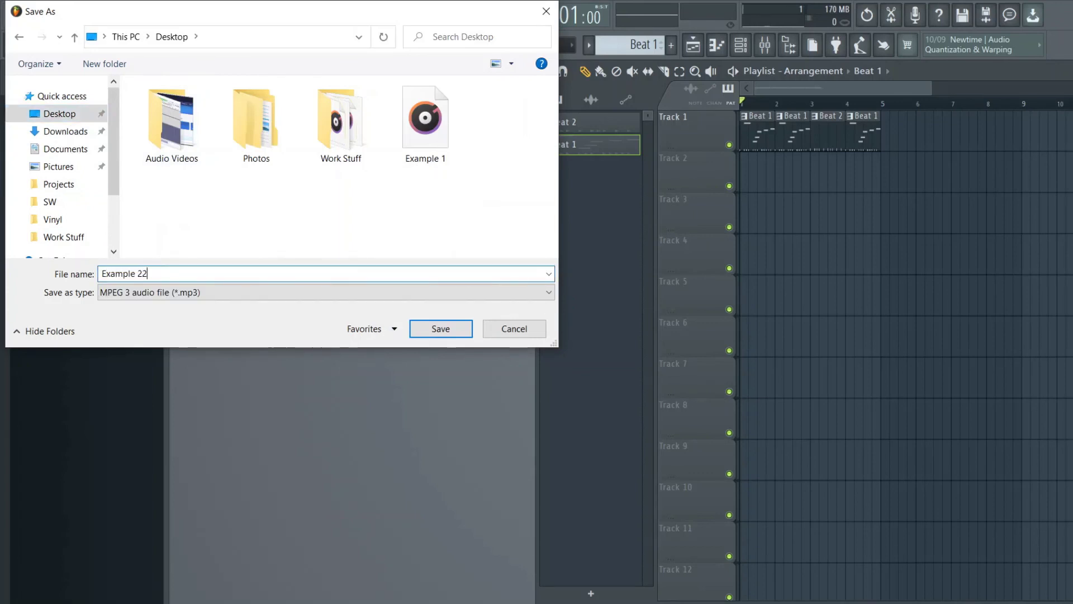
click(451, 331)
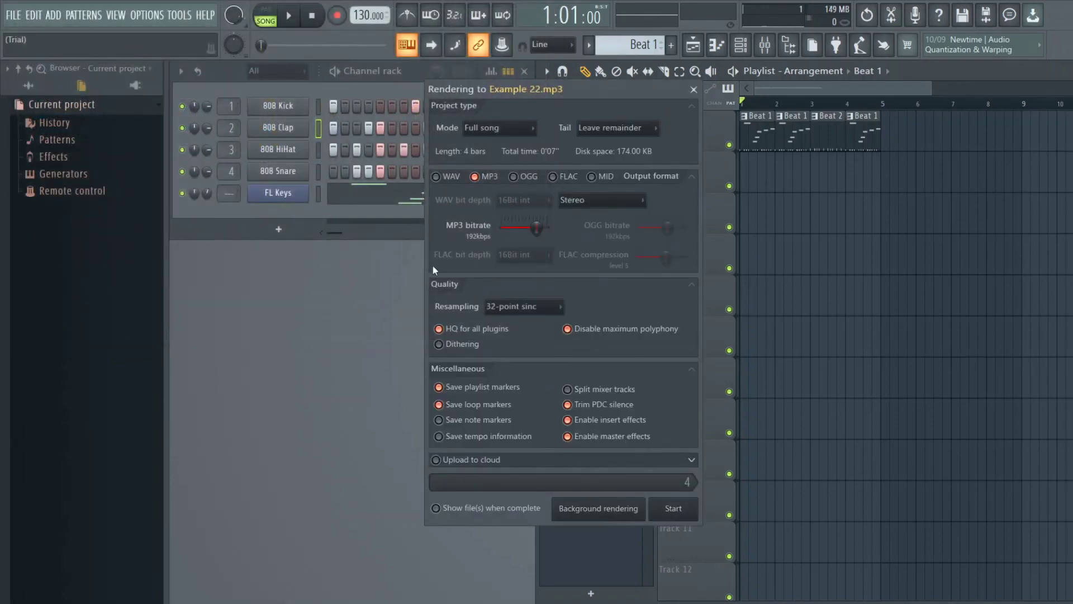
click(673, 508)
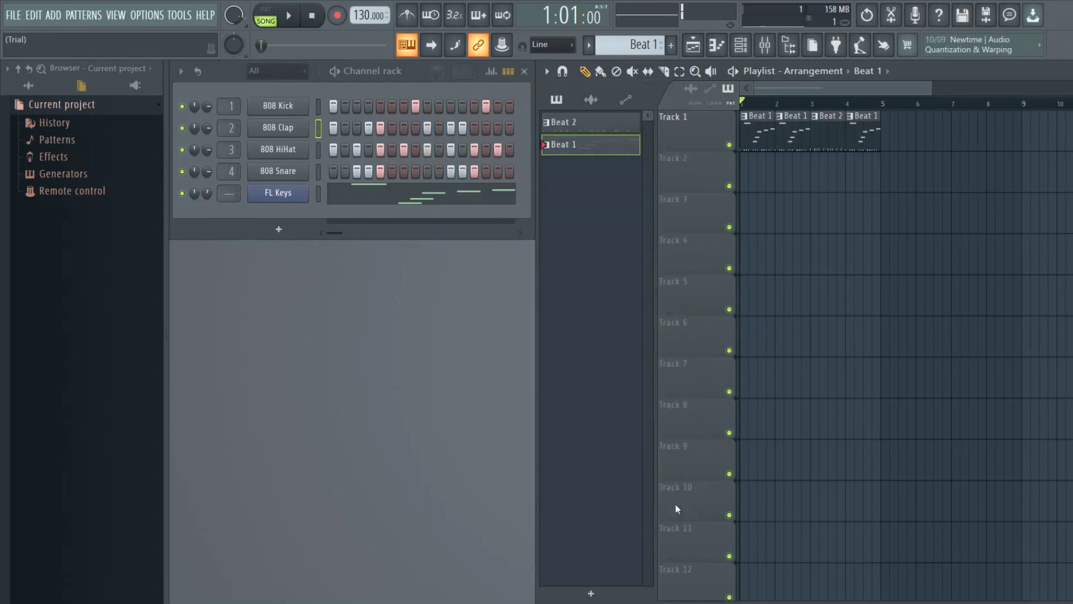